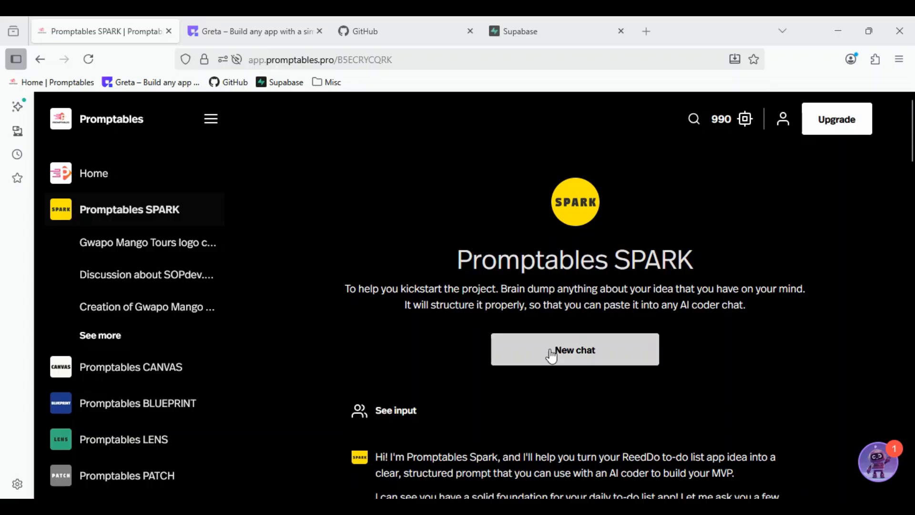
- Start a new Promptables SPARK chat and look over the other Promptables tools and the Greta home page
{"action": "left_click", "coordinate": [563, 362]}
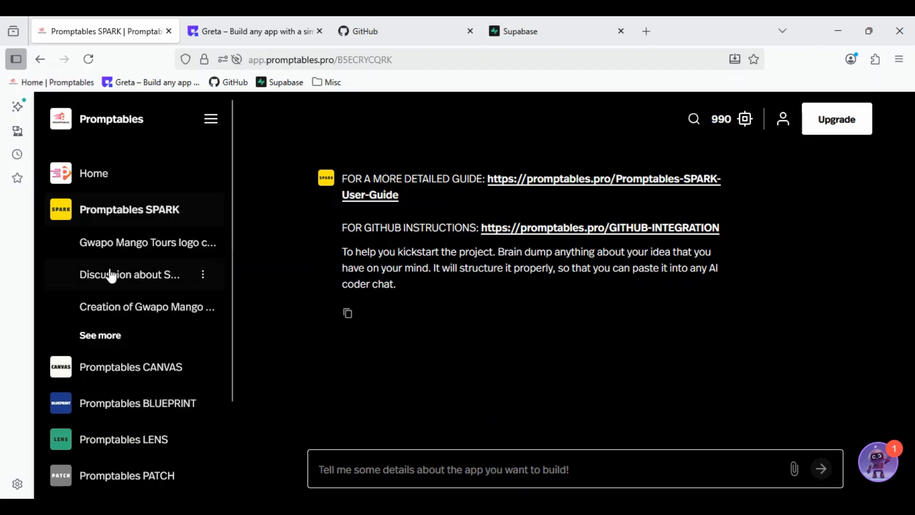
{"action": "scroll", "coordinate": [125, 268], "scroll_direction": "down", "scroll_amount": 2}
{"action": "scroll", "coordinate": [125, 267], "scroll_direction": "down", "scroll_amount": 1}
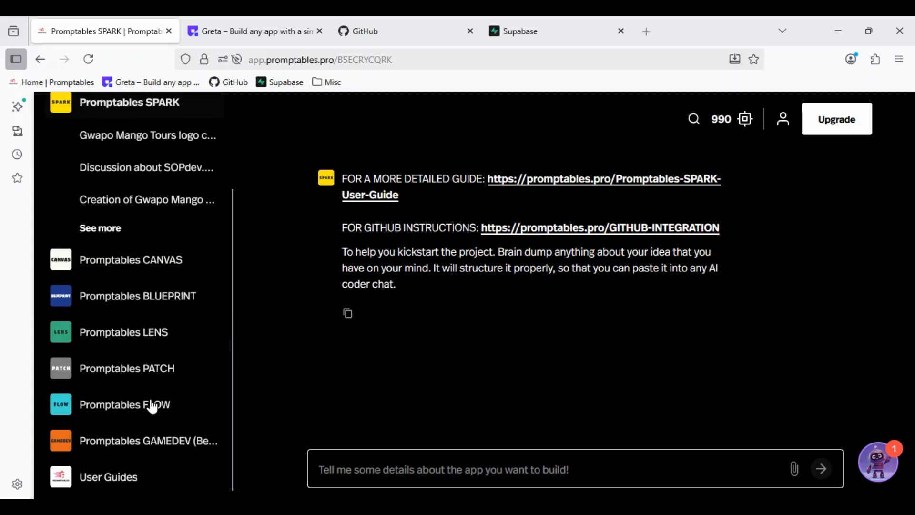
{"action": "scroll", "coordinate": [152, 361], "scroll_direction": "up", "scroll_amount": 3}
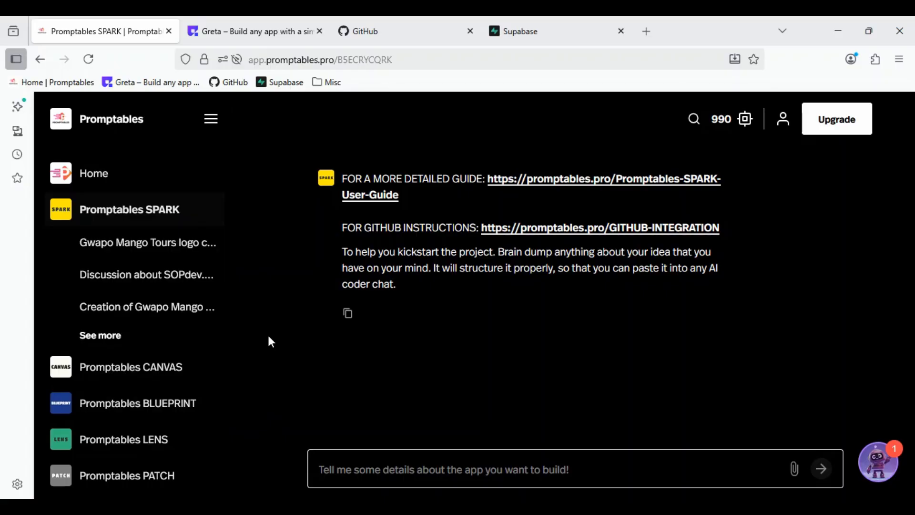
{"action": "left_click", "coordinate": [223, 30]}
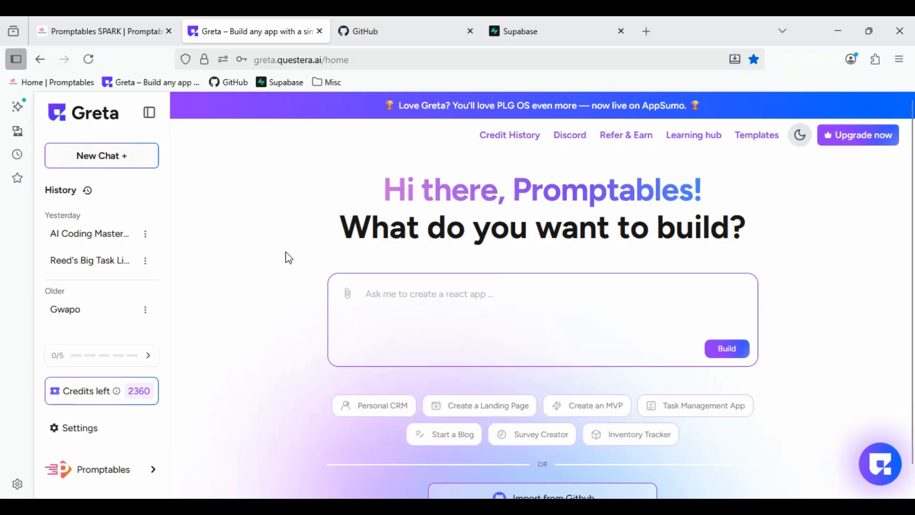
{"action": "left_click", "coordinate": [108, 40]}
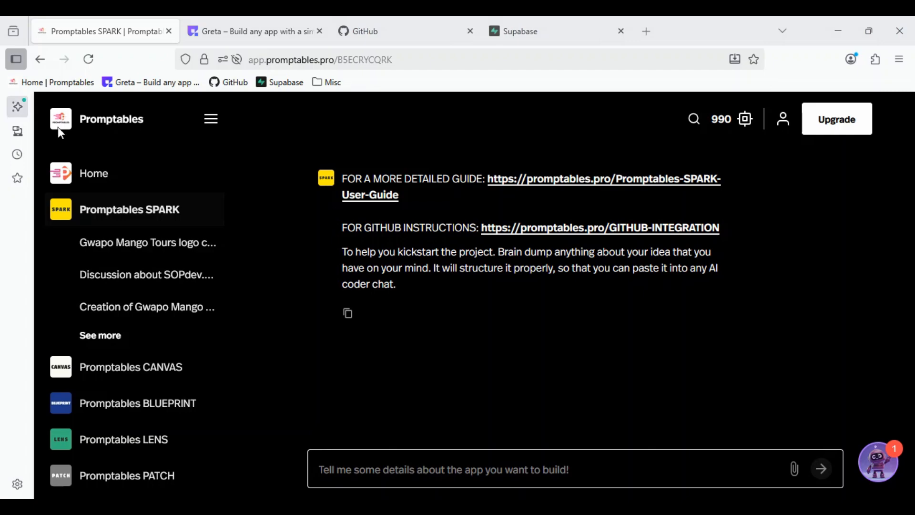
- Paste the Daily To-Do List brief into the chat message and append ": app is named ReedDo" to its title line
{"action": "left_click", "coordinate": [357, 470]}
{"action": "type", "text": "Daily To-Do List Build a simple responsive to-do list web app with Supabase as backend. - Features: add task, mark complete, delete task. - UI: list of tasks sorted newest first, checkbox + delete button on each row."}
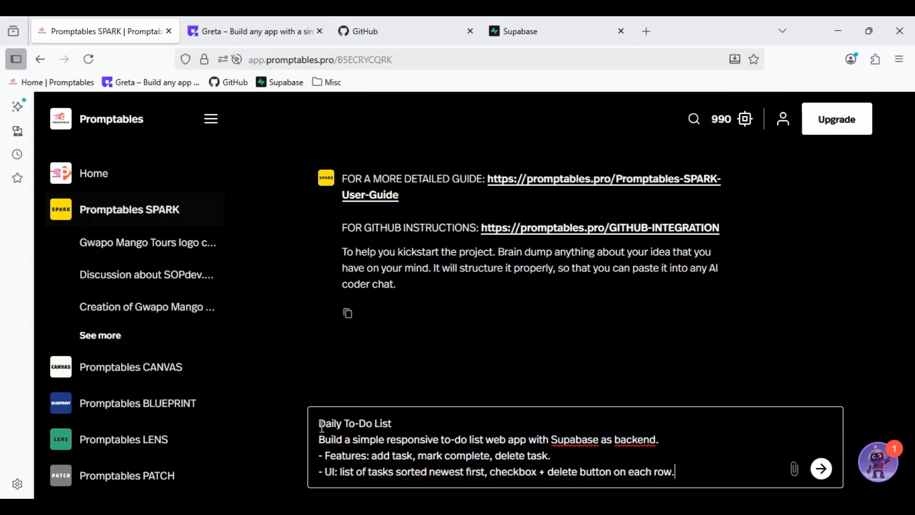
{"action": "left_click", "coordinate": [403, 424]}
{"action": "type", "text": ": app is named R"}
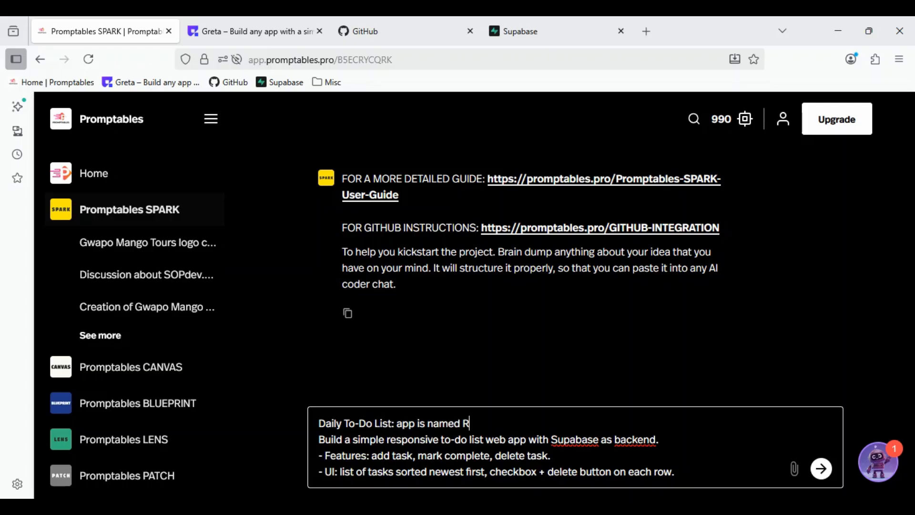
{"action": "type", "text": "eedDo"}
- Extend the brief's Features line with ", allow for multiple lists" and send the message
{"action": "left_click_drag", "start_coordinate": [566, 456], "coordinate": [547, 458]}
{"action": "type", "text": ", A"}
{"action": "key", "text": "BackSpace"}
{"action": "type", "text": "allow for"}
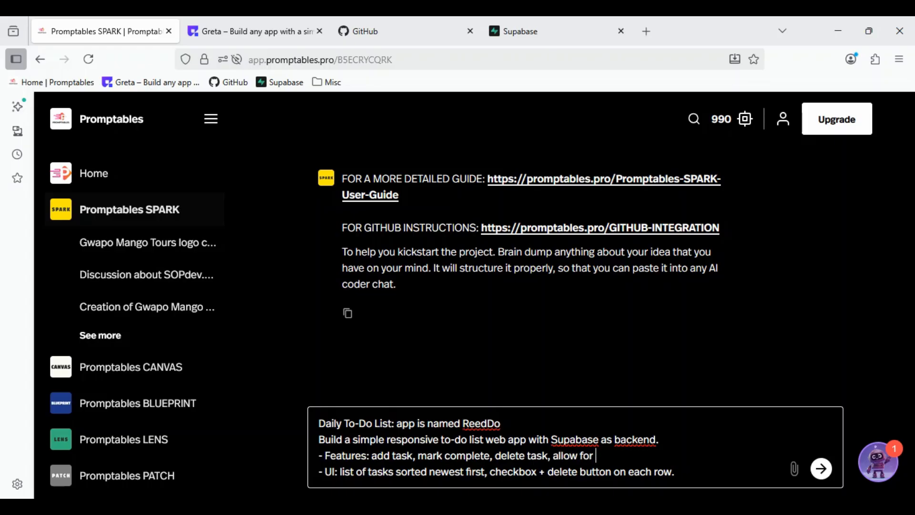
{"action": "type", "text": " multiple lists"}
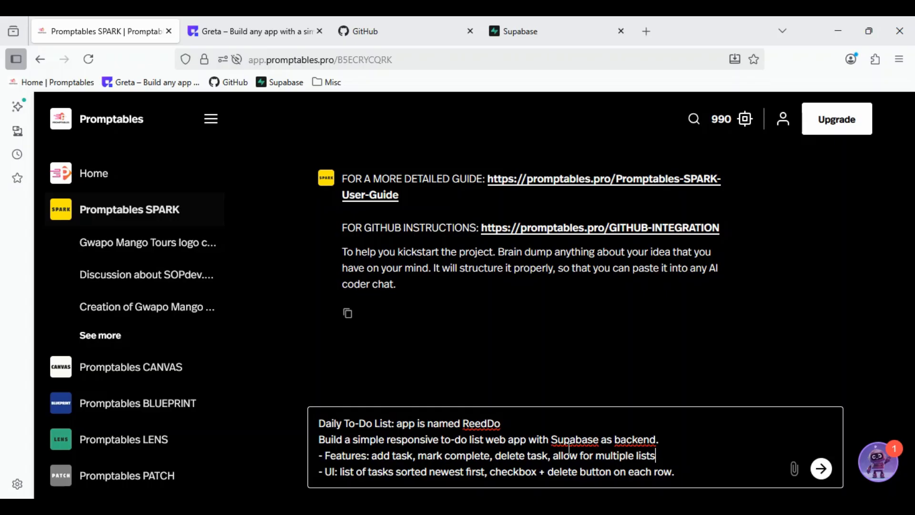
{"action": "left_click", "coordinate": [821, 469]}
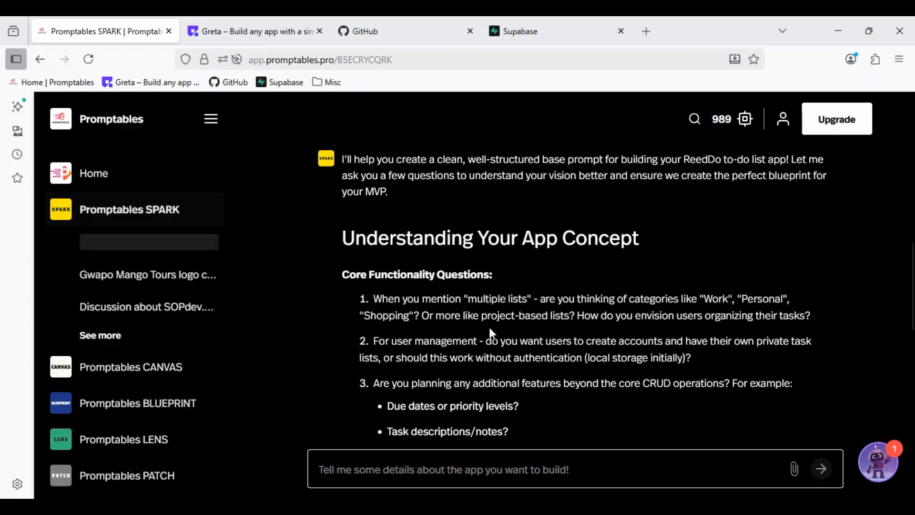
- Begin the reply to SPARK's question about multiple lists with "User defined lists,"
{"action": "left_click_drag", "start_coordinate": [482, 315], "coordinate": [556, 316]}
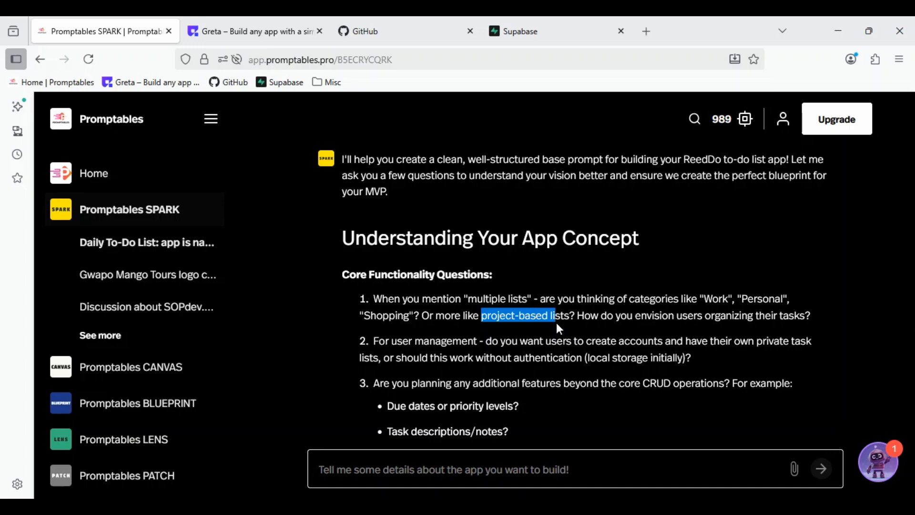
{"action": "left_click", "coordinate": [557, 322]}
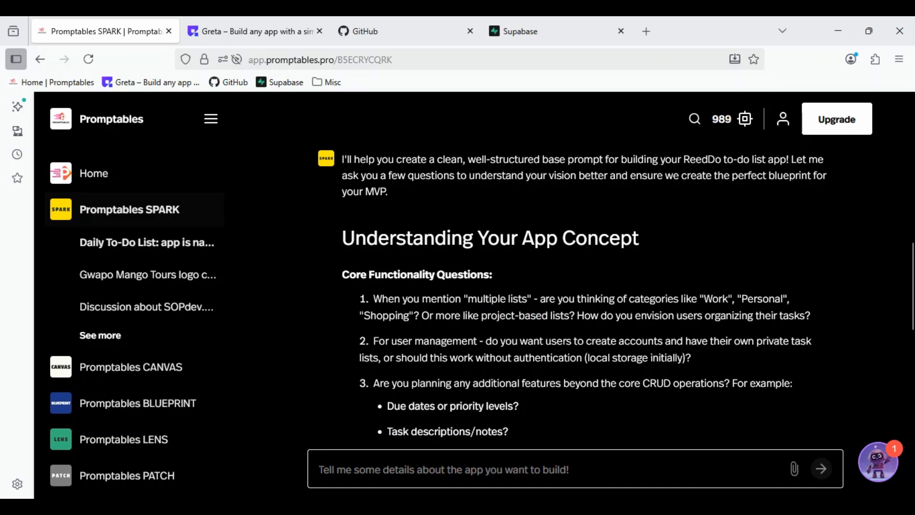
{"action": "left_click", "coordinate": [383, 472]}
{"action": "type", "text": "U"}
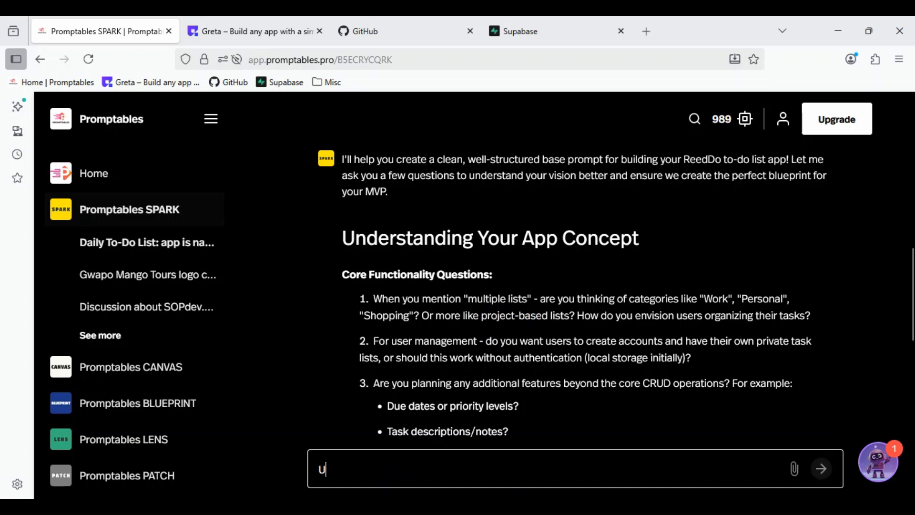
{"action": "type", "text": "ser define"}
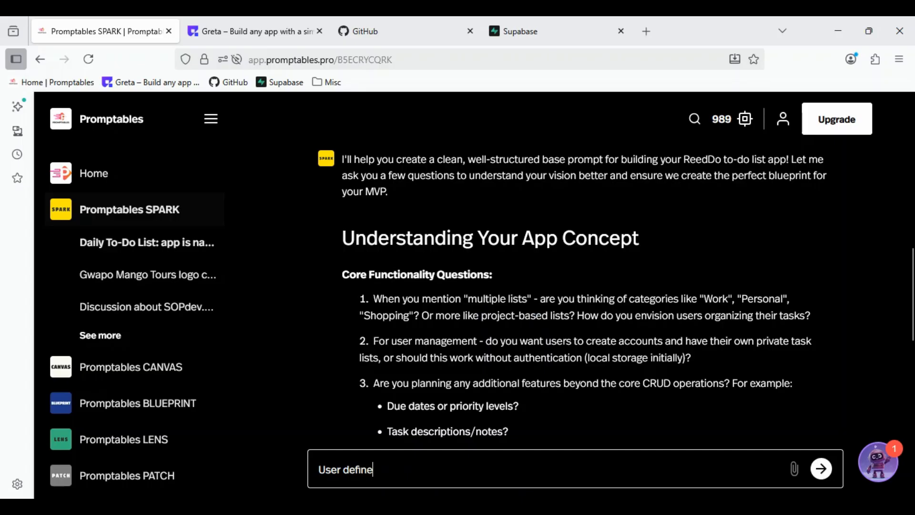
{"action": "type", "text": "d lists,"}
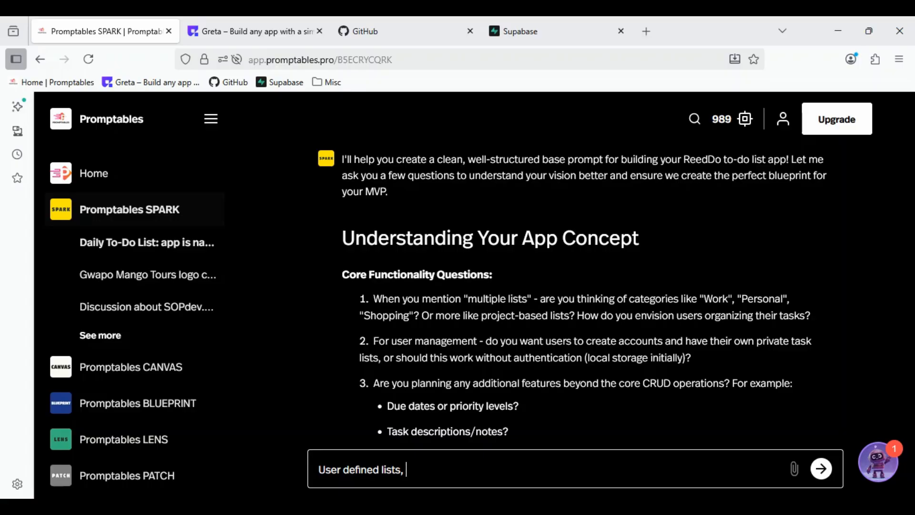
- Answer the user management question by adding "personal webapp no user login required" to the reply
{"action": "type", "text": "personal webapp"}
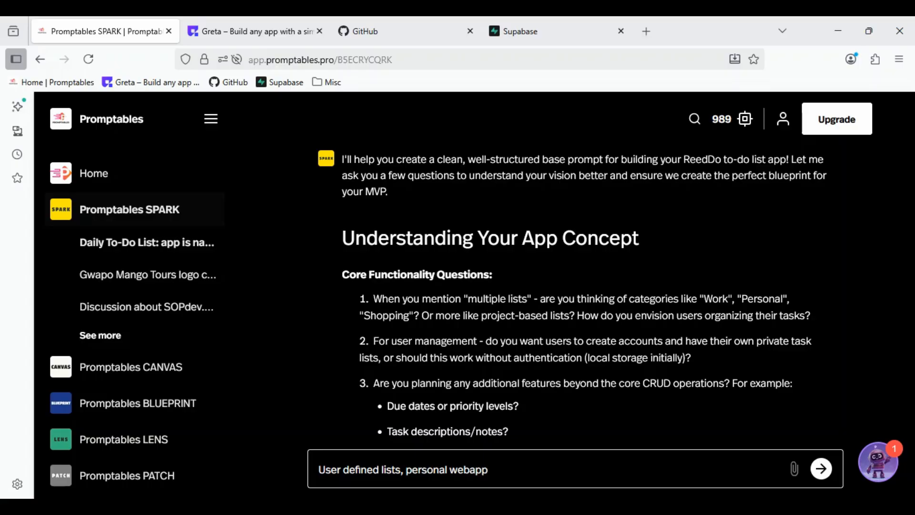
{"action": "type", "text": " no user log"}
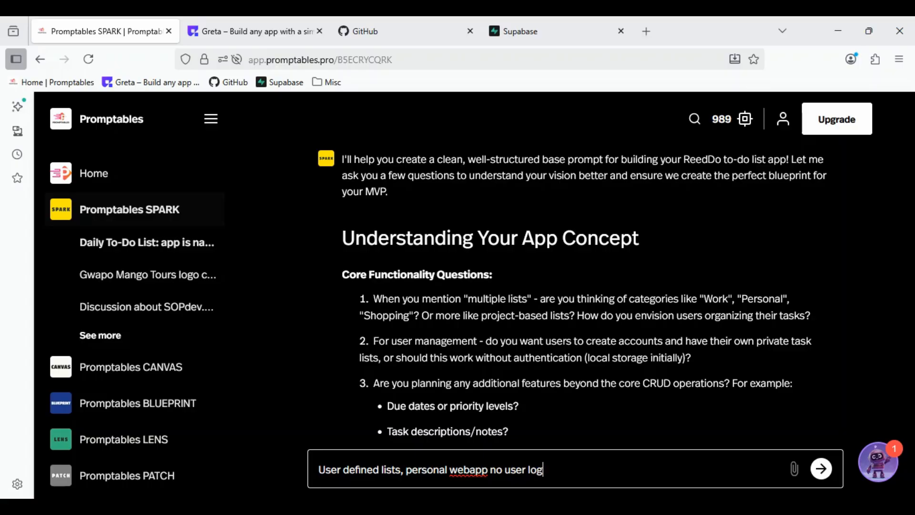
{"action": "type", "text": "in required"}
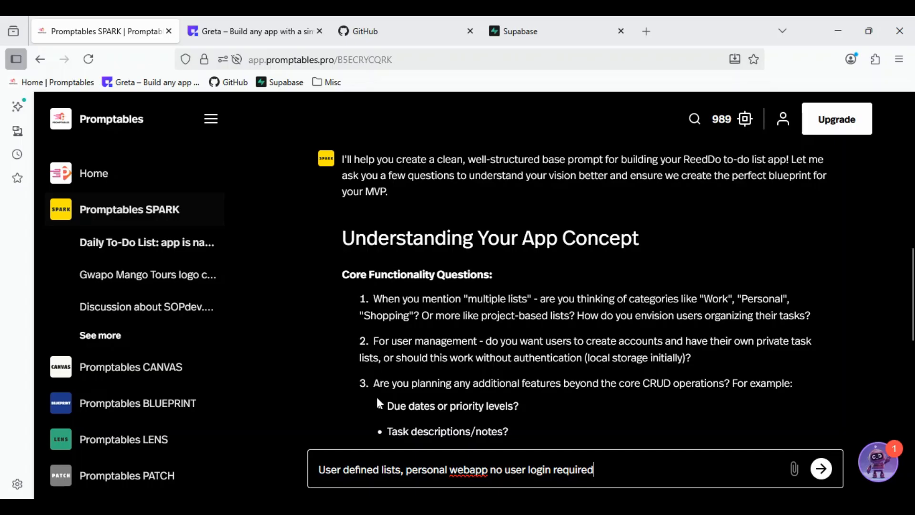
- Answer the additional features question by adding ", no other requirements," to the reply
{"action": "scroll", "coordinate": [378, 402], "scroll_direction": "down", "scroll_amount": 2}
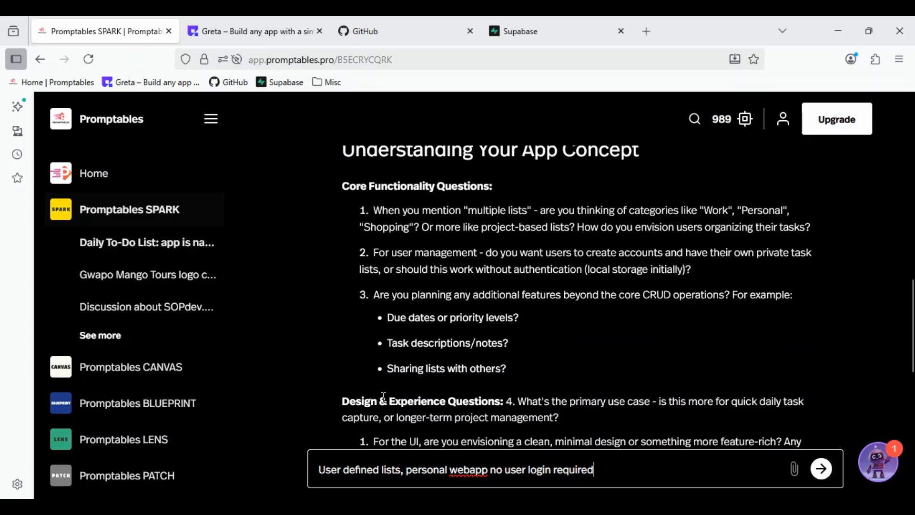
{"action": "type", "text": ", no other requ"}
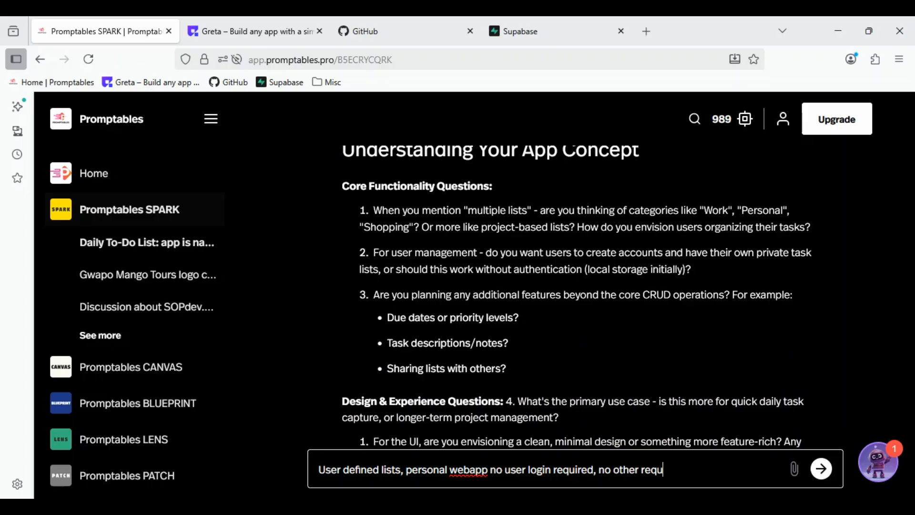
{"action": "type", "text": "irements,"}
{"action": "scroll", "coordinate": [391, 297], "scroll_direction": "down", "scroll_amount": 2}
{"action": "scroll", "coordinate": [391, 298], "scroll_direction": "down", "scroll_amount": 2}
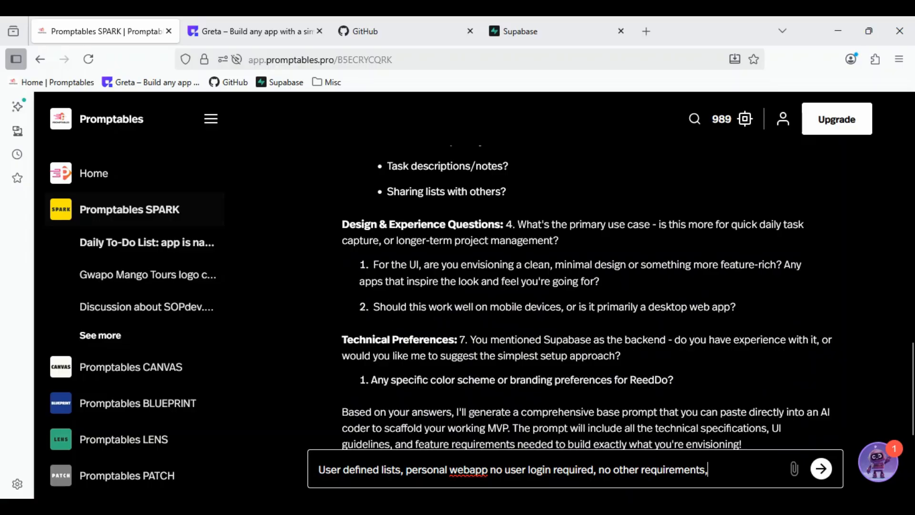
- Finish the reply with "web app, you decide the rest" and send it to SPARK
{"action": "type", "text": "web app"}
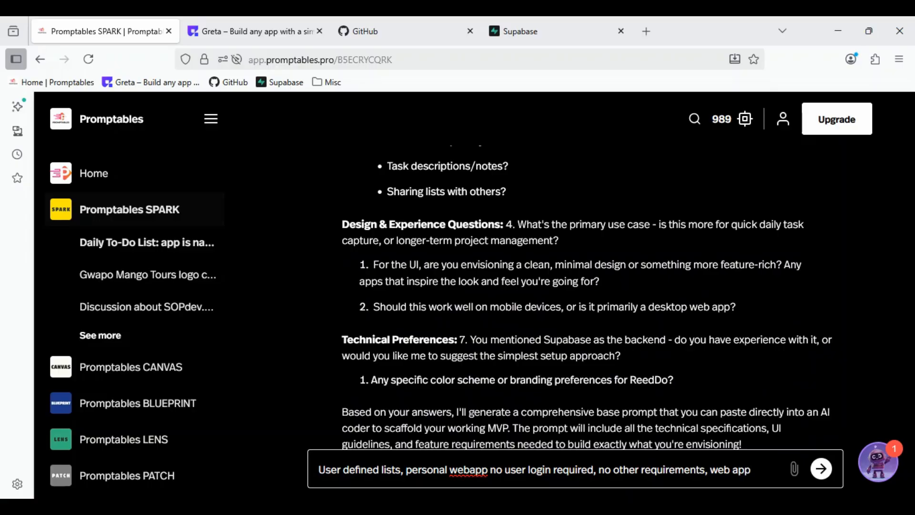
{"action": "type", "text": ", you de"}
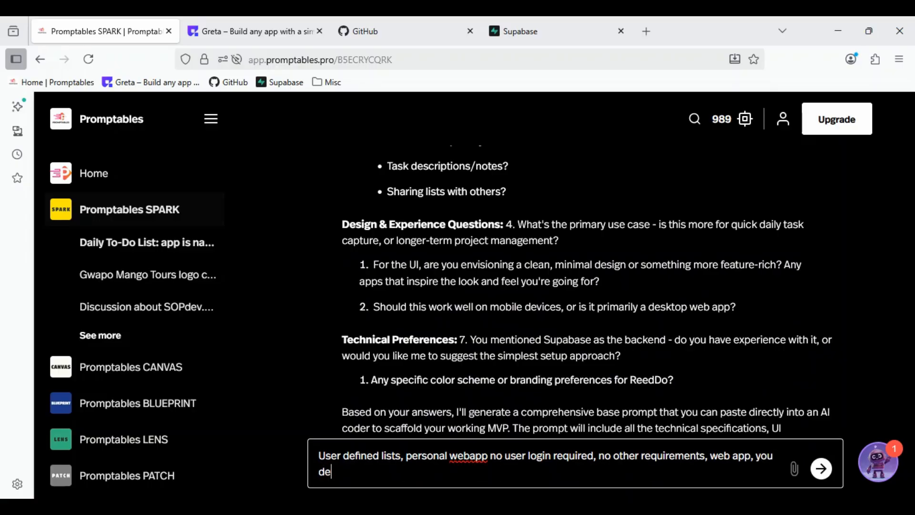
{"action": "type", "text": "cide the rest"}
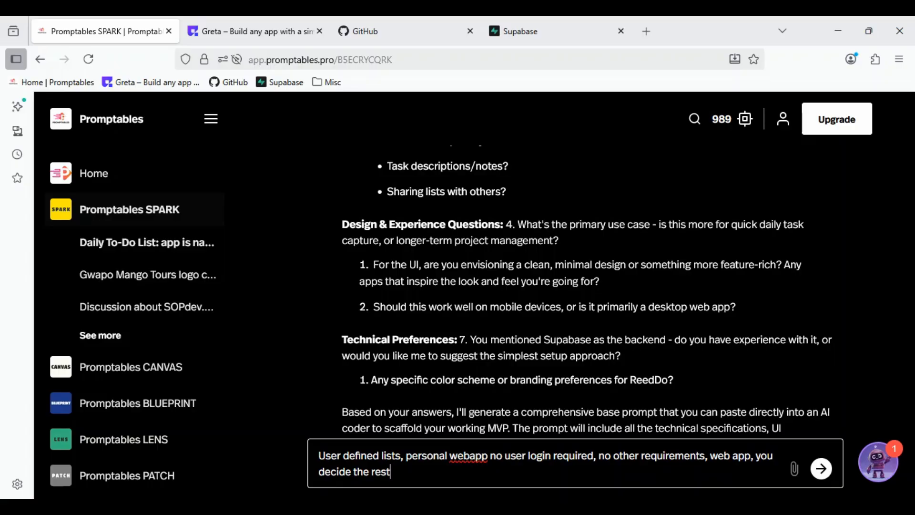
{"action": "left_click", "coordinate": [820, 469]}
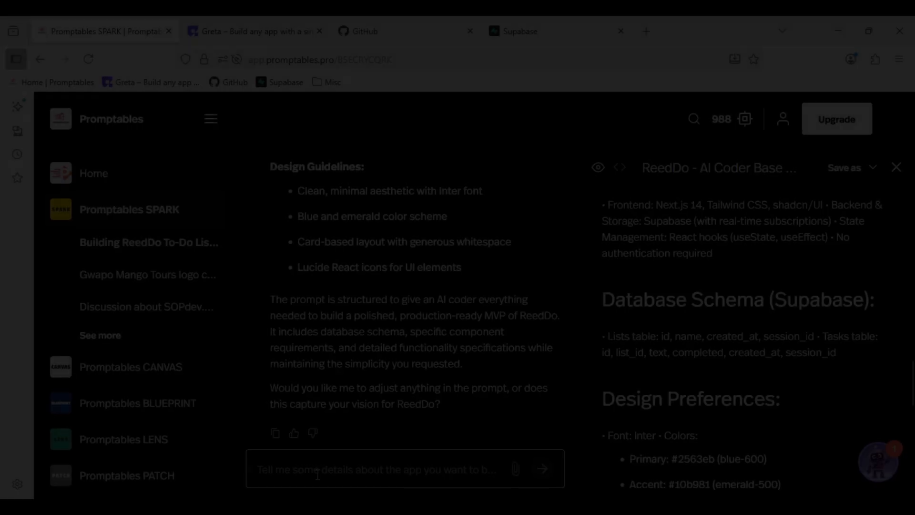
- Reply "no adjustments needed" to SPARK's question about changing the generated ReedDo prompt
{"action": "type", "text": "no a"}
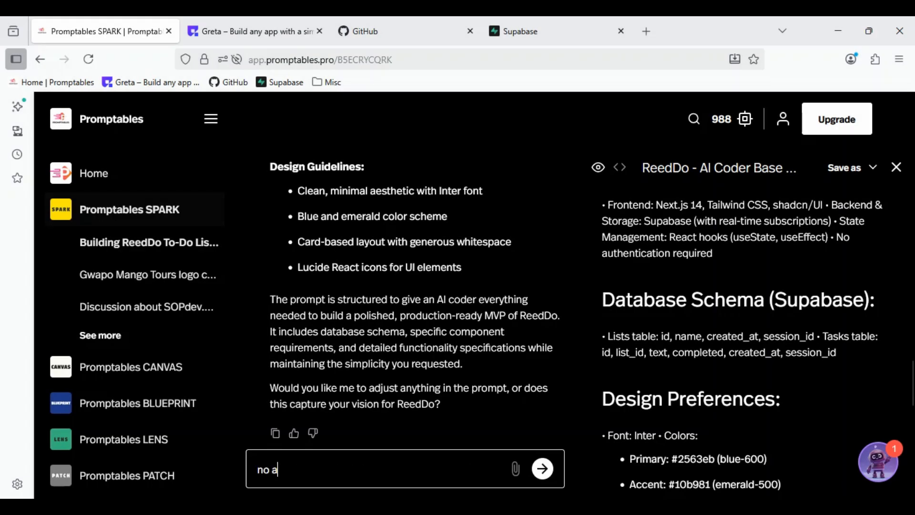
{"action": "type", "text": "djustment"}
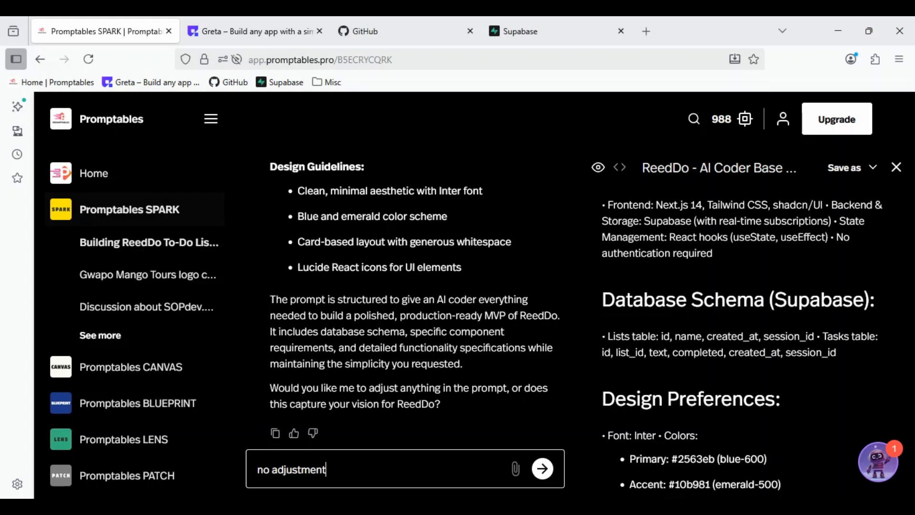
{"action": "type", "text": "s needed"}
{"action": "key", "text": "Return"}
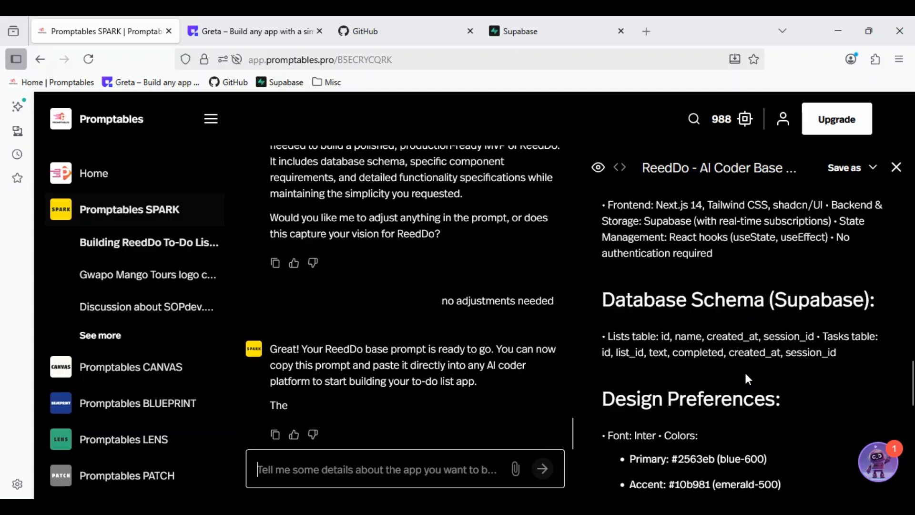
- Copy the full ReedDo AI coder prompt, from its title through the Technical Implementation Notes
{"action": "scroll", "coordinate": [746, 379], "scroll_direction": "up", "scroll_amount": 10}
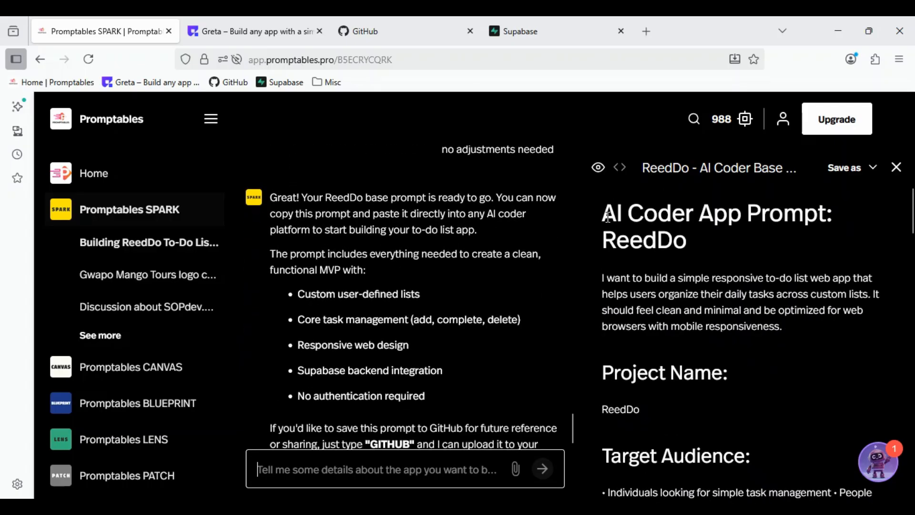
{"action": "left_click_drag", "start_coordinate": [603, 213], "coordinate": [871, 396]}
{"action": "right_click", "coordinate": [618, 367]}
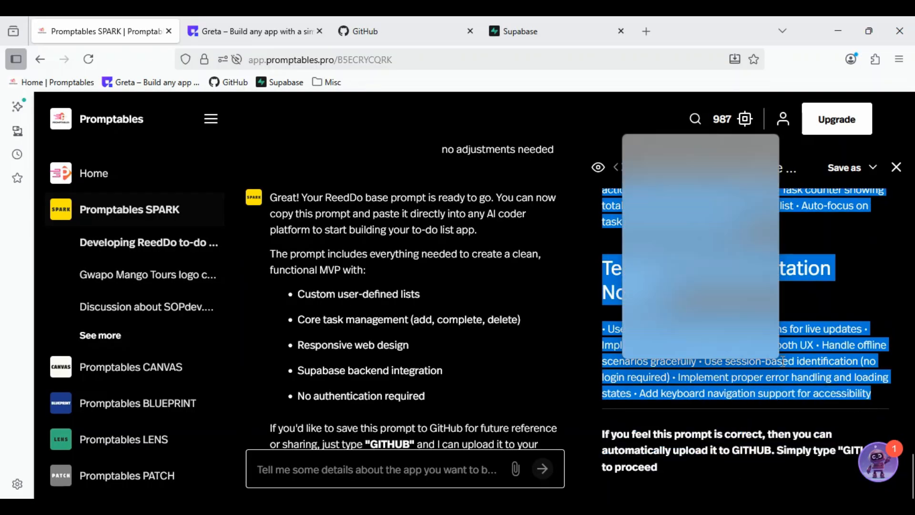
{"action": "left_click", "coordinate": [640, 143]}
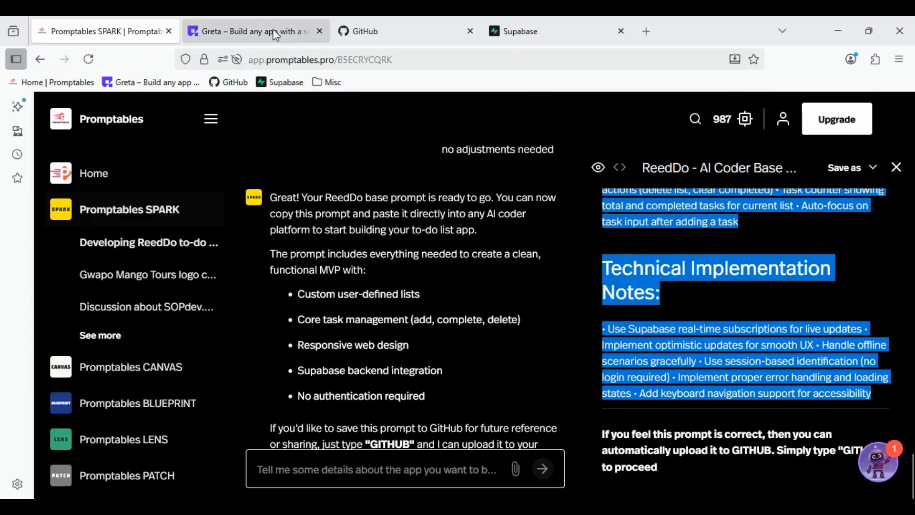
- Switch to Greta, paste the copied ReedDo prompt as the app request, and start the build
{"action": "left_click", "coordinate": [250, 31]}
{"action": "left_click", "coordinate": [386, 294]}
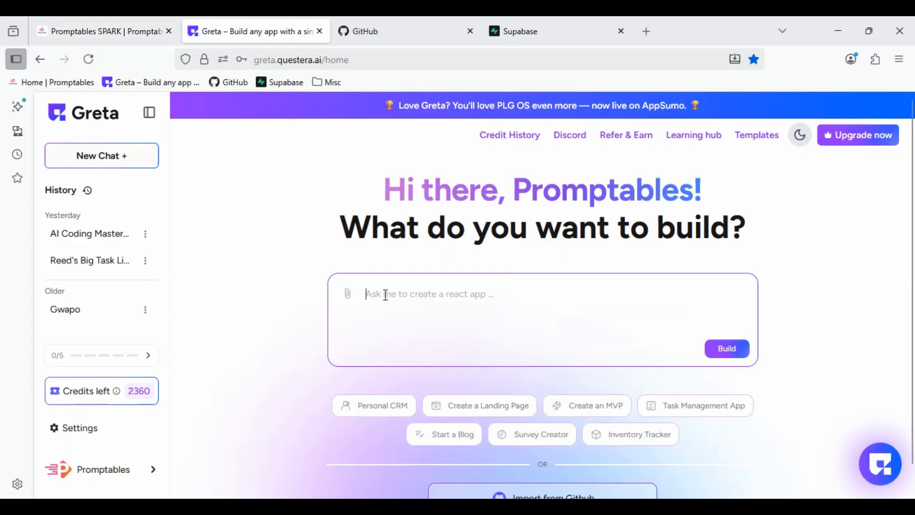
{"action": "key", "text": "ctrl+v"}
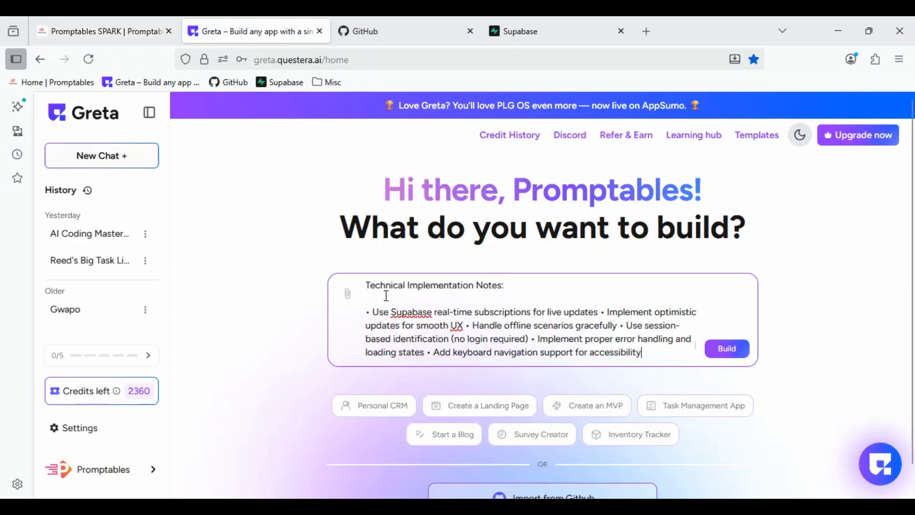
{"action": "left_click", "coordinate": [724, 350]}
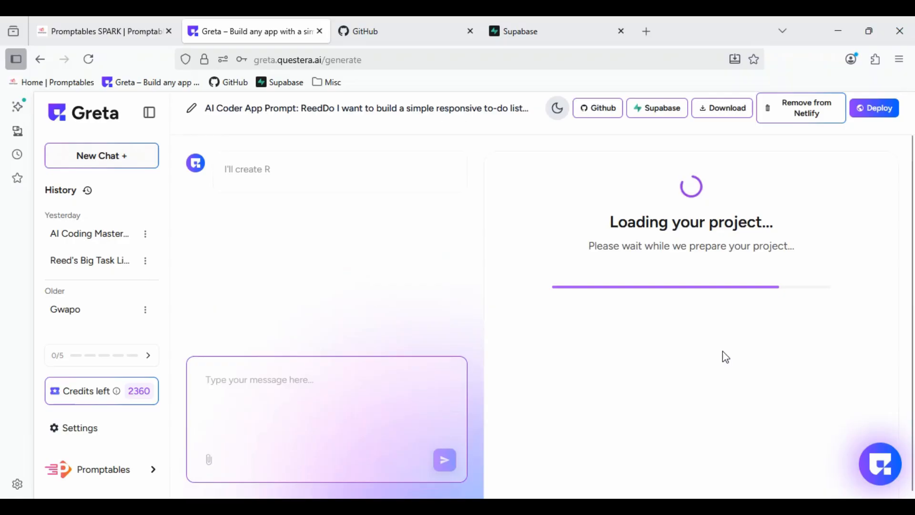
- Switch back to Promptables SPARK and review the generated ReedDo prompt from the Technical Implementation Notes back up to Target Audience
{"action": "left_click", "coordinate": [100, 31]}
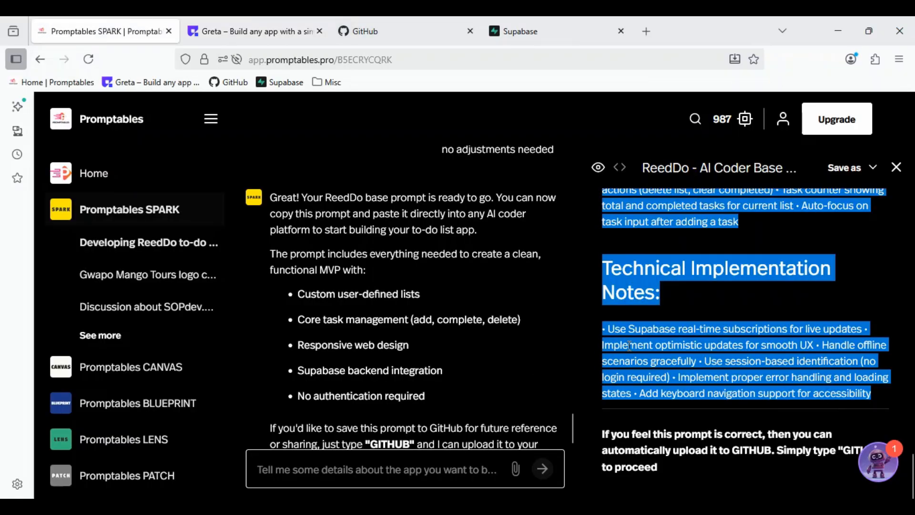
{"action": "scroll", "coordinate": [710, 348], "scroll_direction": "up", "scroll_amount": 5}
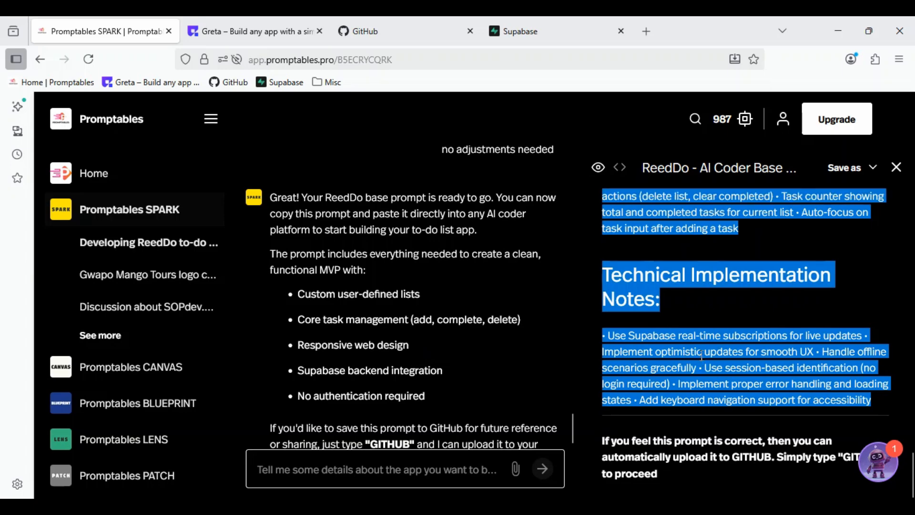
{"action": "scroll", "coordinate": [710, 348], "scroll_direction": "up", "scroll_amount": 2}
{"action": "scroll", "coordinate": [710, 347], "scroll_direction": "up", "scroll_amount": 2}
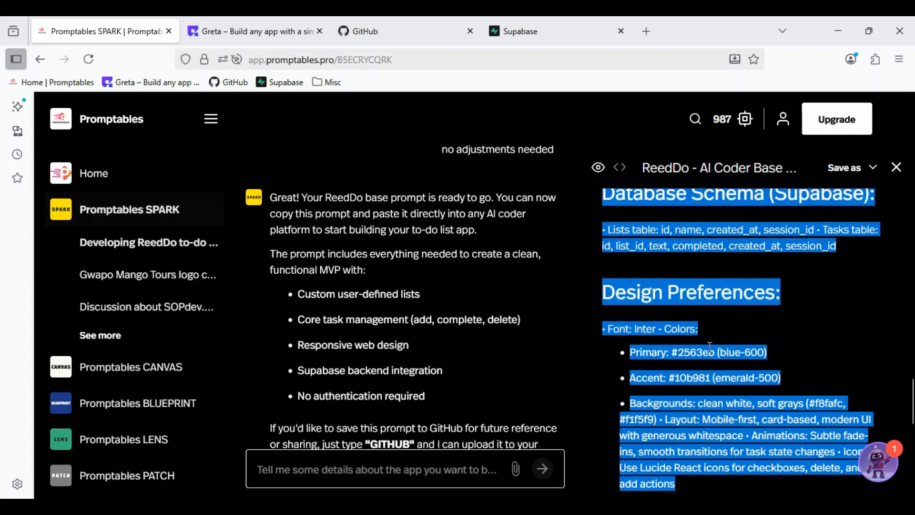
{"action": "scroll", "coordinate": [709, 347], "scroll_direction": "up", "scroll_amount": 4}
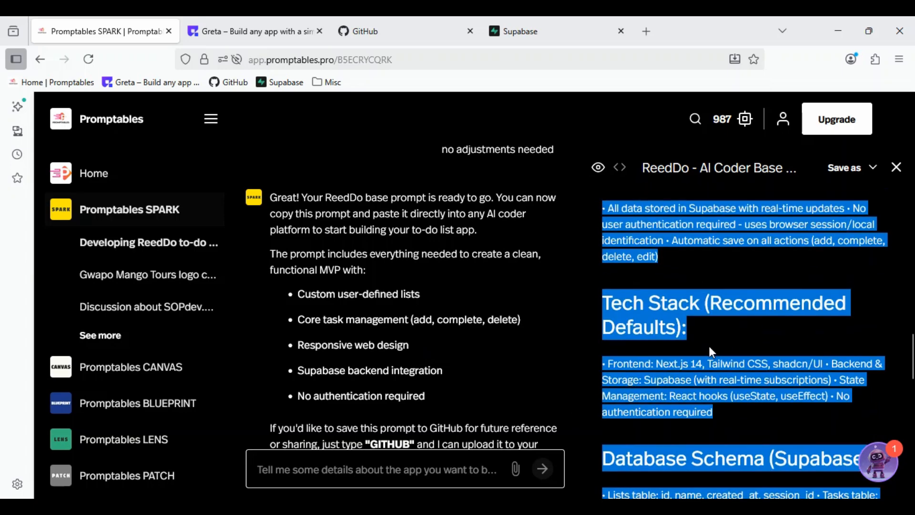
{"action": "scroll", "coordinate": [709, 346], "scroll_direction": "up", "scroll_amount": 3}
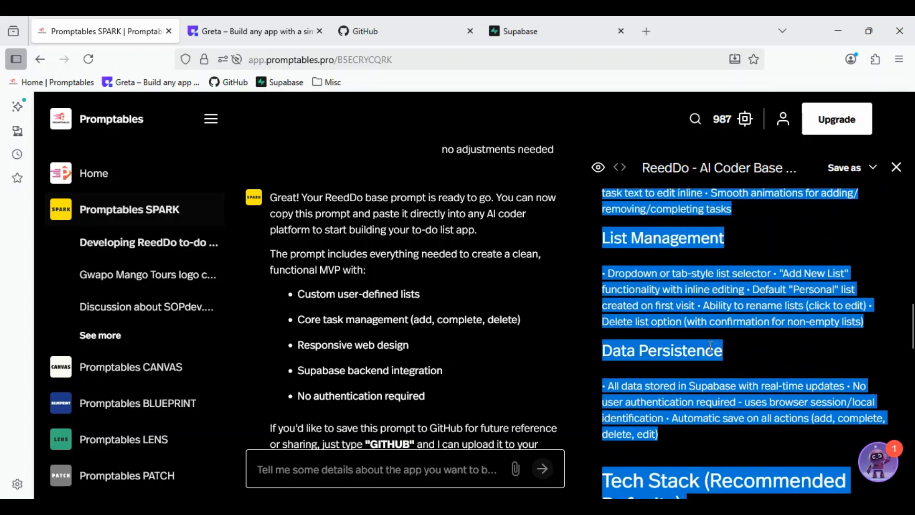
{"action": "scroll", "coordinate": [709, 346], "scroll_direction": "up", "scroll_amount": 3}
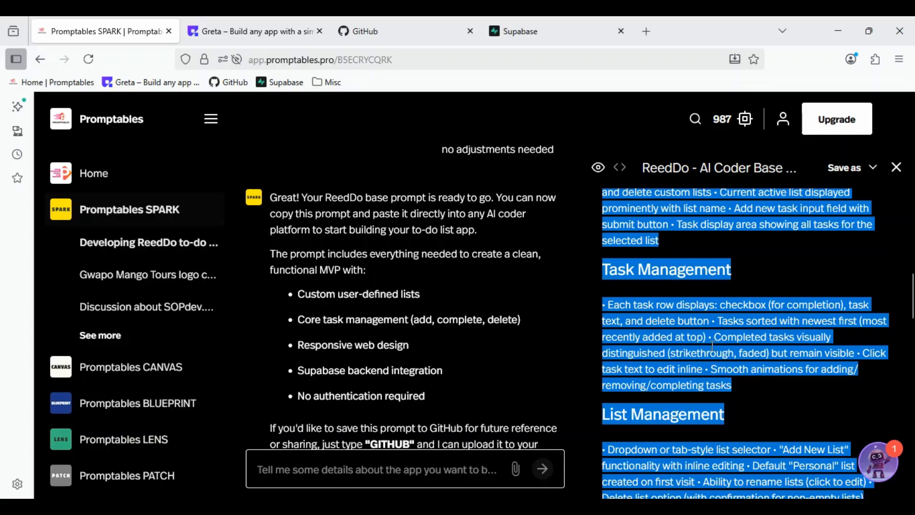
{"action": "scroll", "coordinate": [711, 344], "scroll_direction": "up", "scroll_amount": 3}
{"action": "scroll", "coordinate": [712, 346], "scroll_direction": "up", "scroll_amount": 2}
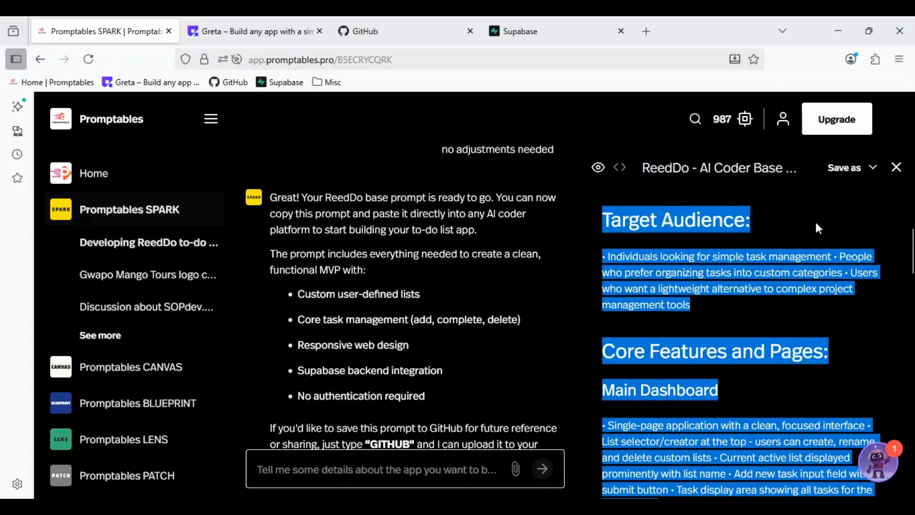
- Deselect the ReedDo prompt text and check which file formats the prompt can be saved in
{"action": "left_click", "coordinate": [773, 228]}
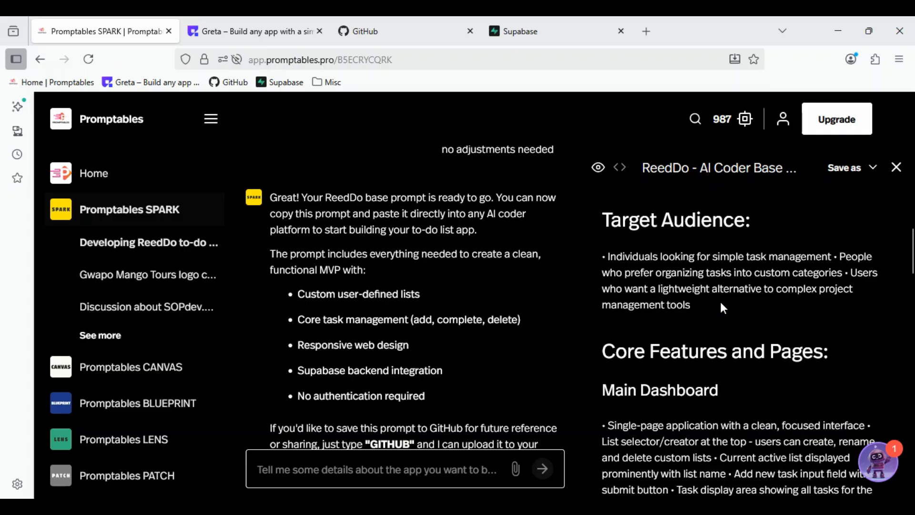
{"action": "left_click", "coordinate": [866, 167]}
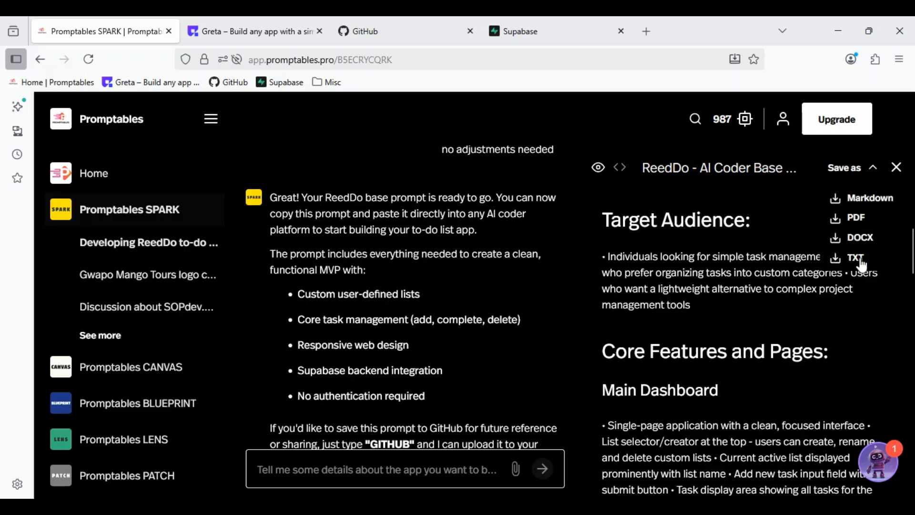
{"action": "left_click", "coordinate": [739, 277]}
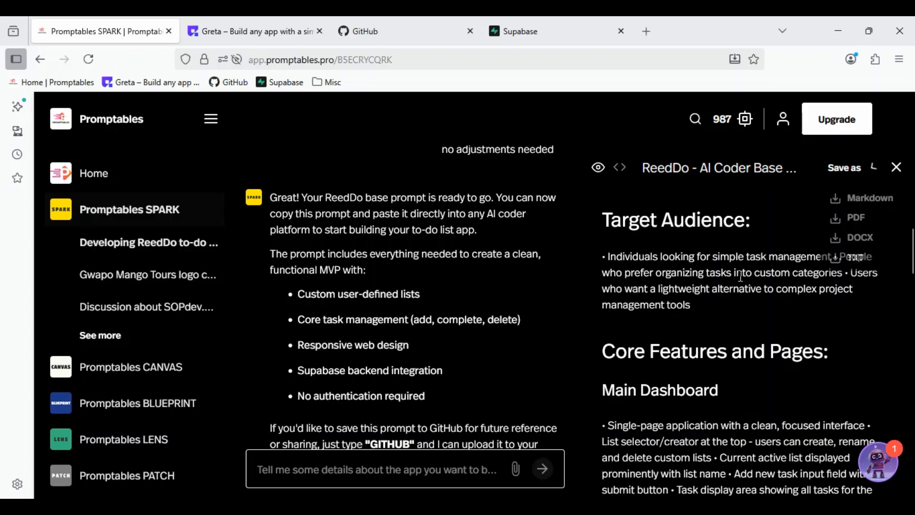
{"action": "left_click", "coordinate": [305, 472]}
{"action": "type", "text": "v"}
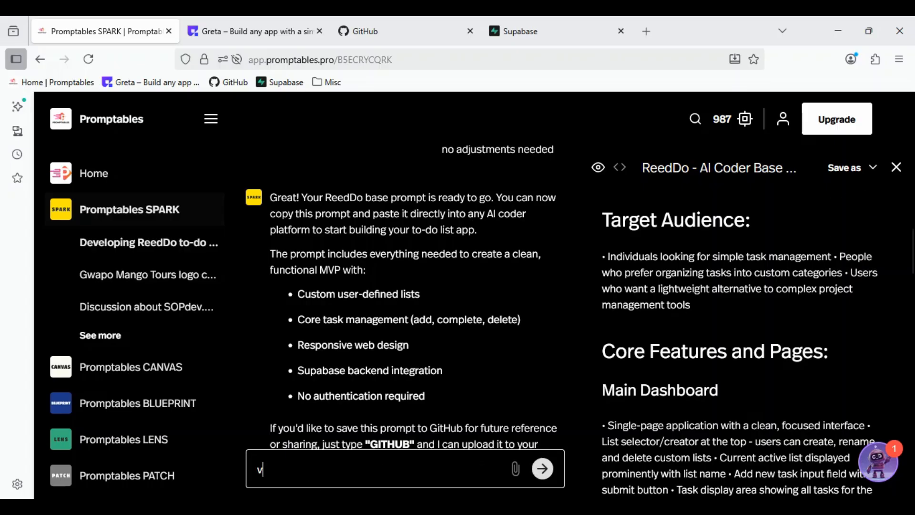
{"action": "type", "text": "isualize"}
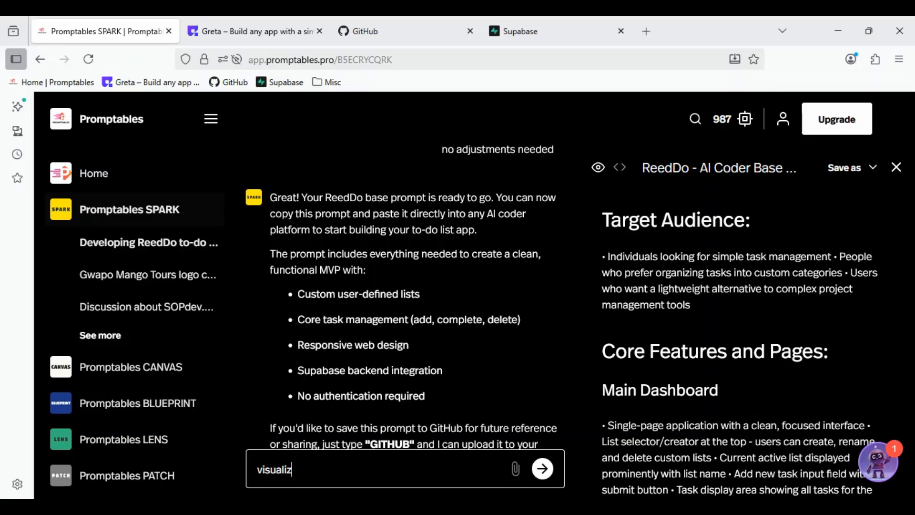
{"action": "key", "text": "BackSpace"}
{"action": "key", "text": "BackSpace"}
{"action": "key", "text": "BackSpace"}
{"action": "key", "text": "BackSpace"}
{"action": "key", "text": "BackSpace"}
{"action": "key", "text": "BackSpace"}
{"action": "key", "text": "BackSpace"}
{"action": "key", "text": "BackSpace"}
{"action": "key", "text": "BackSpace"}
- Send SPARK the request "show me a visual color wheel for this app"
{"action": "type", "text": "show me a visua"}
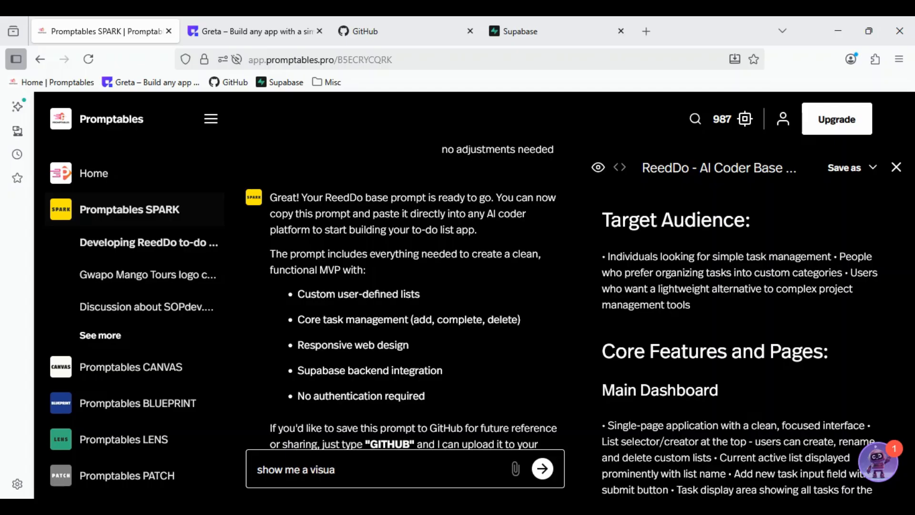
{"action": "type", "text": "l color wheel for this app"}
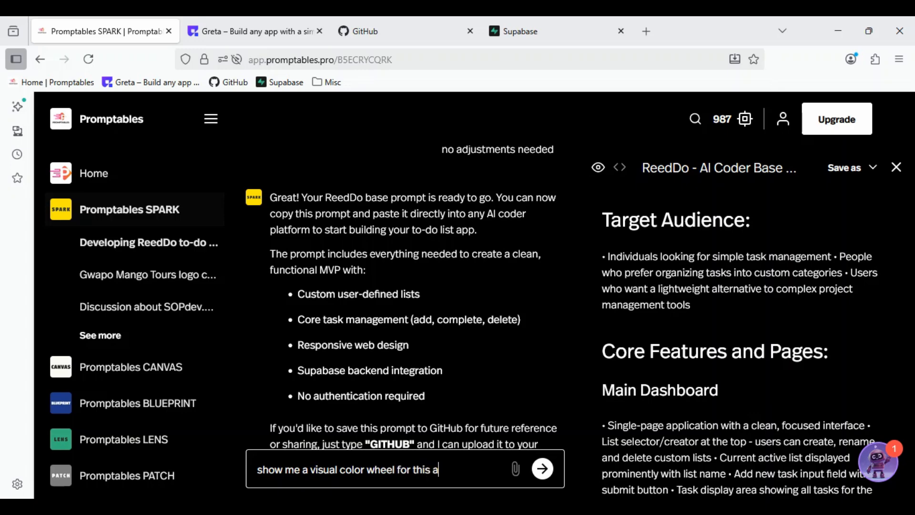
{"action": "key", "text": "Return"}
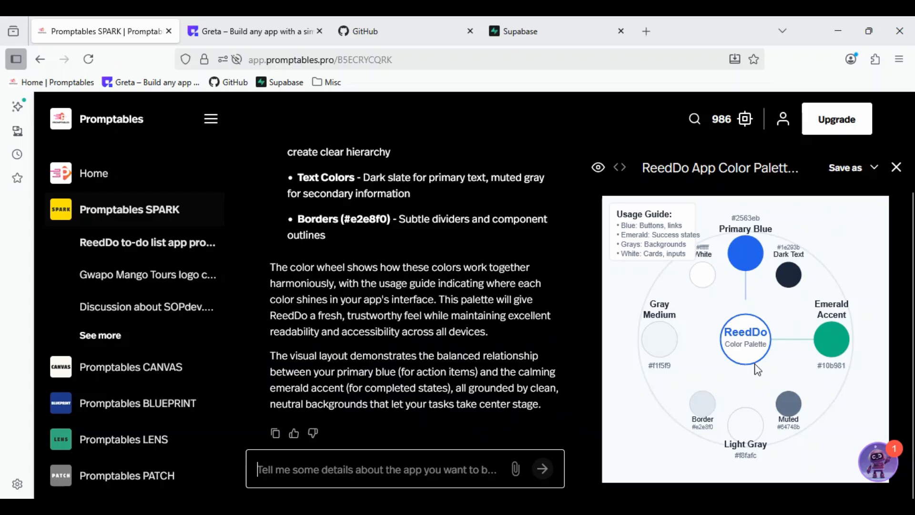
- Look over the ReedDo color palette and check its available save formats
{"action": "scroll", "coordinate": [754, 364], "scroll_direction": "up", "scroll_amount": 1}
{"action": "scroll", "coordinate": [758, 369], "scroll_direction": "down", "scroll_amount": 1}
{"action": "left_click", "coordinate": [874, 167]}
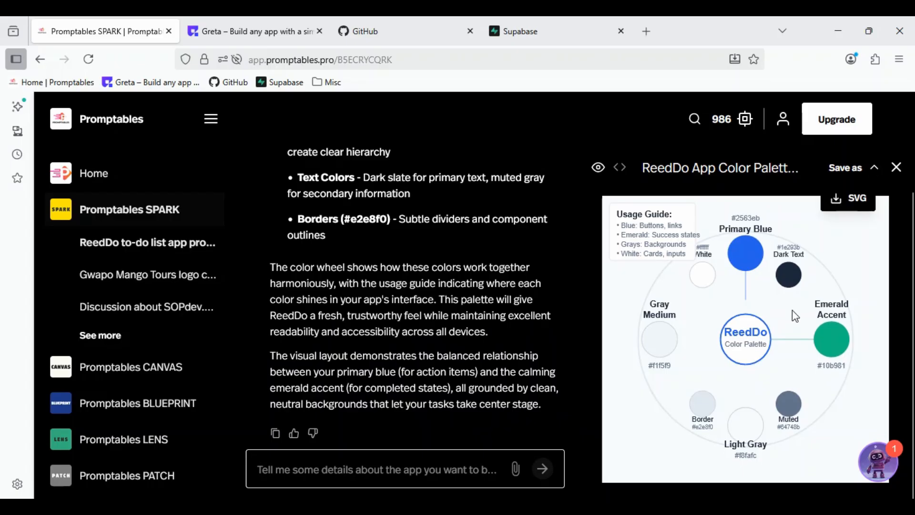
- Send SPARK the request "make this into a detailed report for one of my clients named Promptables Inc"
{"action": "left_click", "coordinate": [420, 462]}
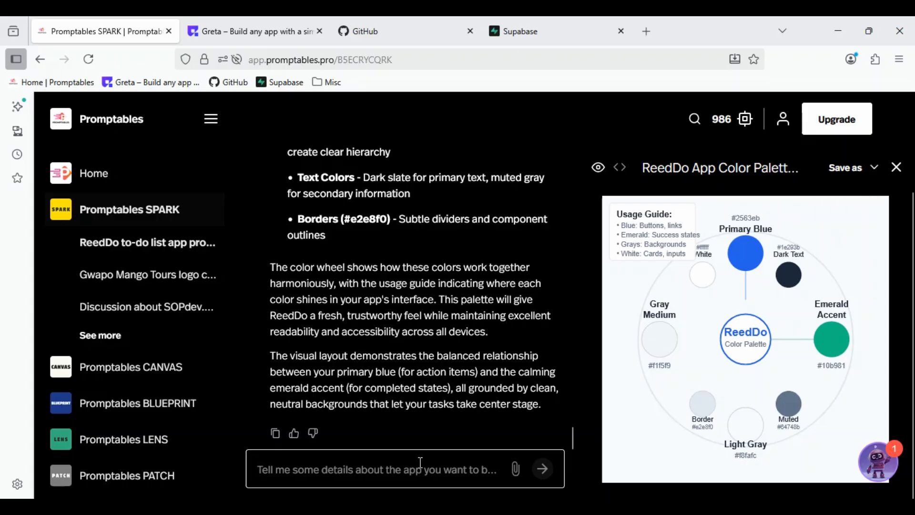
{"action": "type", "text": "make "}
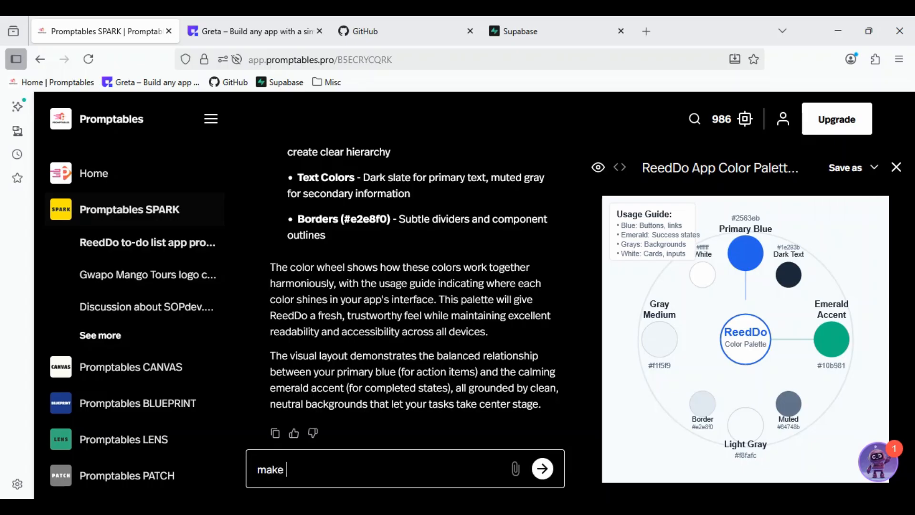
{"action": "type", "text": "this into a detai"}
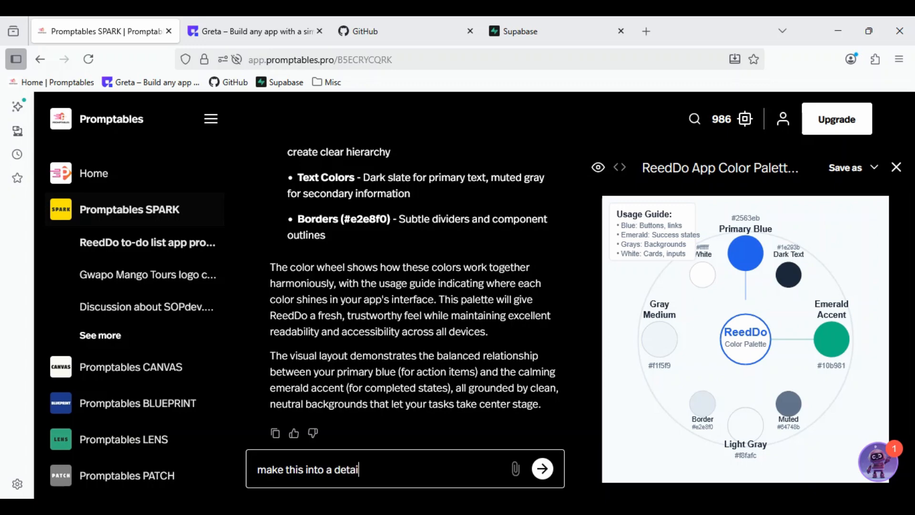
{"action": "type", "text": "led report for o"}
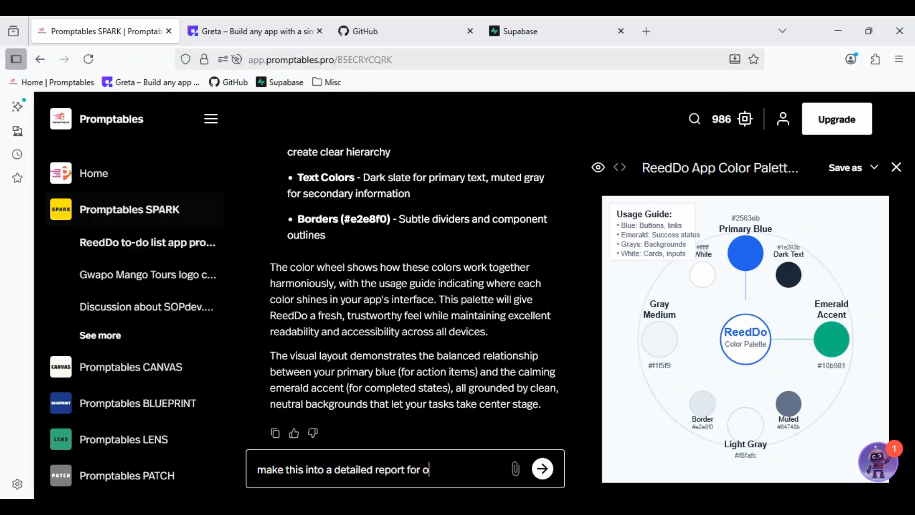
{"action": "type", "text": "ne of my clien"}
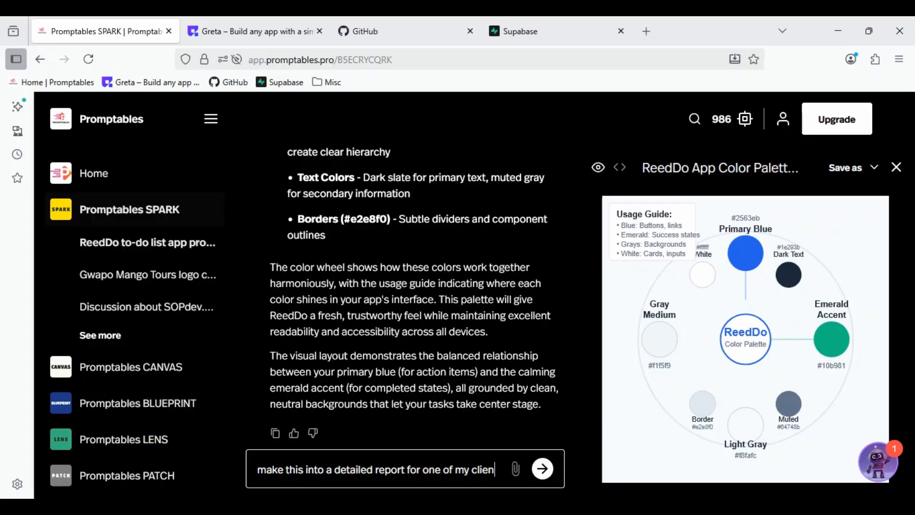
{"action": "type", "text": "ts name"}
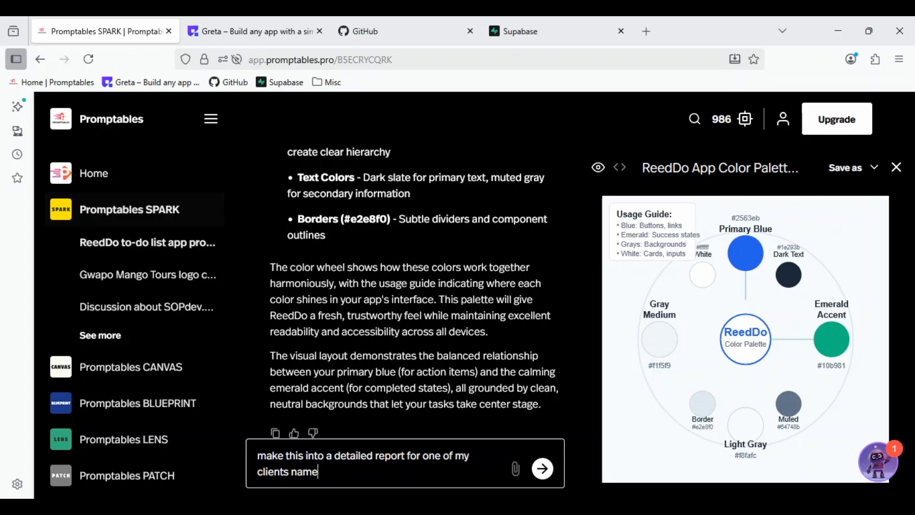
{"action": "type", "text": "d Promptable"}
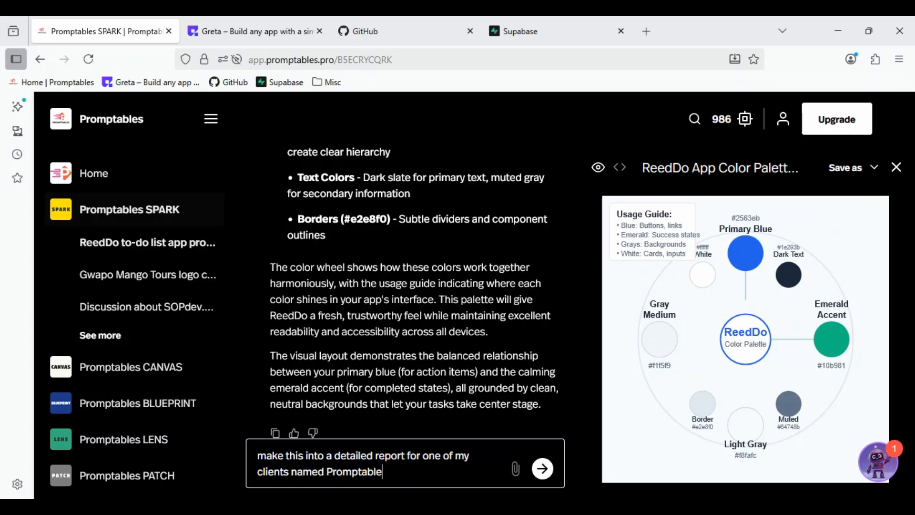
{"action": "type", "text": "s Inc."}
{"action": "key", "text": "Return"}
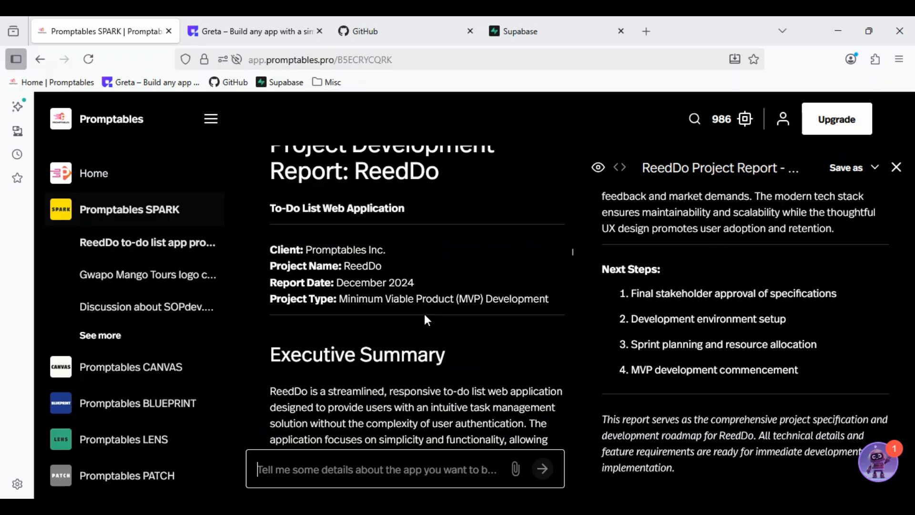
- Examine the ReedDo project report in the chat and the document preview, including its development phases, risk assessment, design system and title section
{"action": "scroll", "coordinate": [424, 313], "scroll_direction": "down", "scroll_amount": 10}
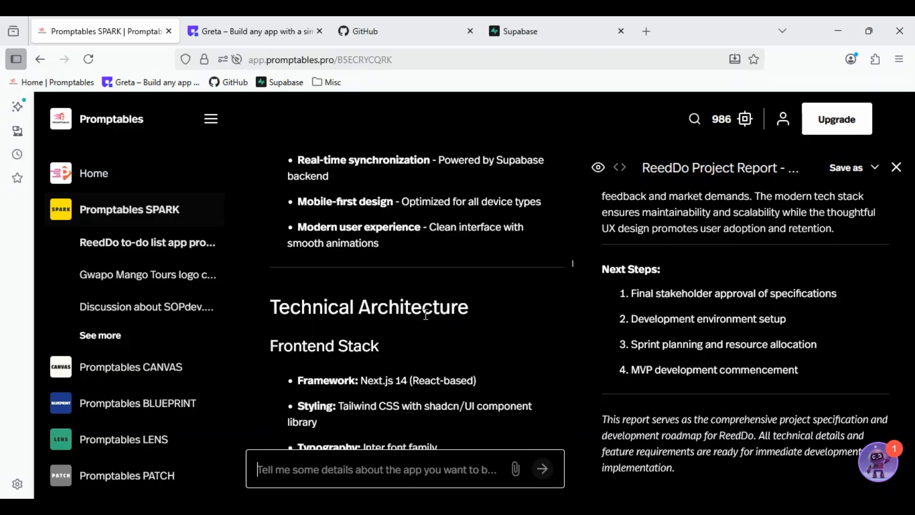
{"action": "scroll", "coordinate": [424, 314], "scroll_direction": "down", "scroll_amount": 5}
{"action": "scroll", "coordinate": [424, 313], "scroll_direction": "down", "scroll_amount": 15}
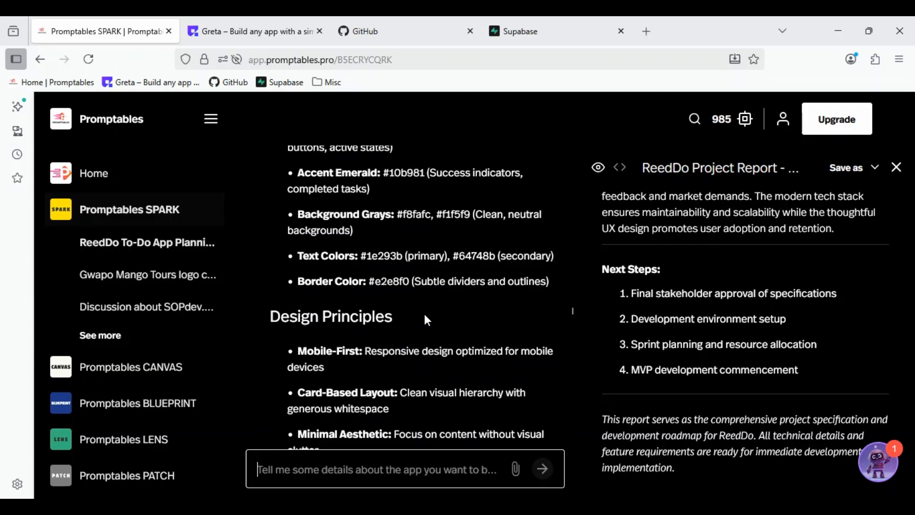
{"action": "scroll", "coordinate": [424, 313], "scroll_direction": "down", "scroll_amount": 10}
{"action": "scroll", "coordinate": [686, 320], "scroll_direction": "up", "scroll_amount": 6}
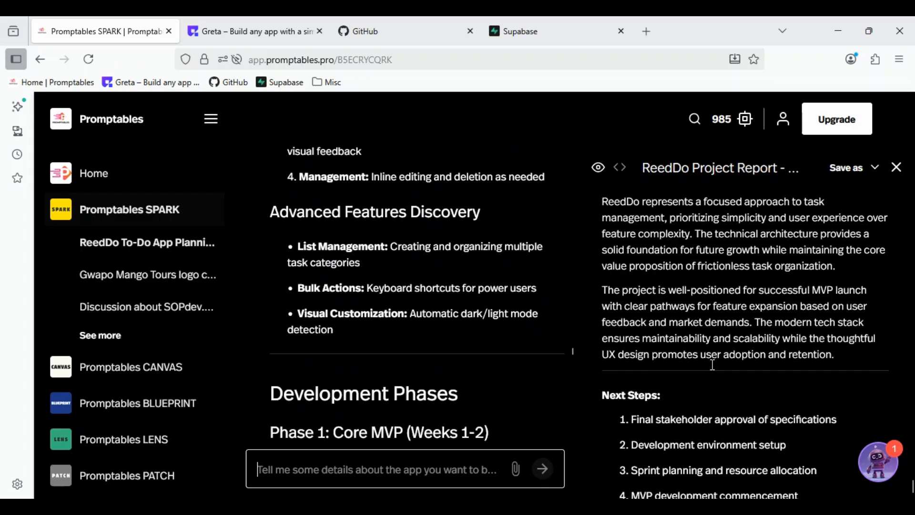
{"action": "scroll", "coordinate": [686, 320], "scroll_direction": "up", "scroll_amount": 6}
{"action": "scroll", "coordinate": [685, 321], "scroll_direction": "down", "scroll_amount": 14}
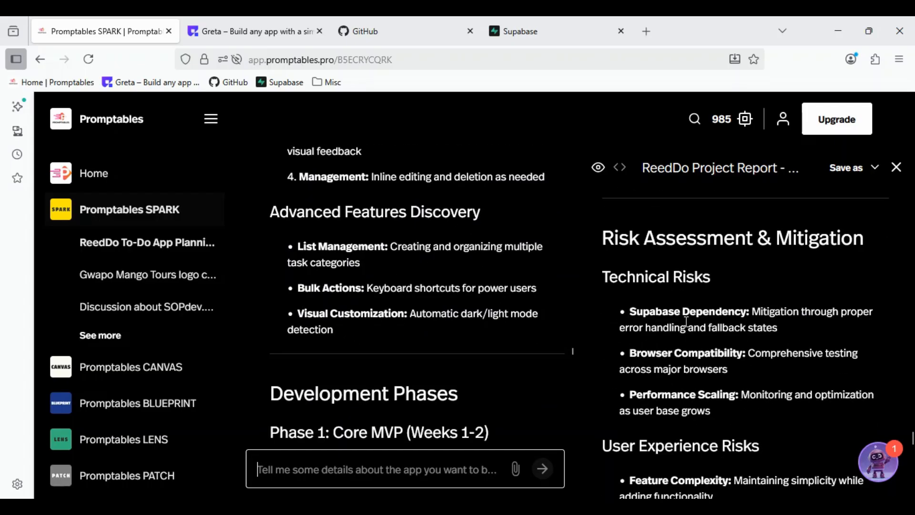
{"action": "scroll", "coordinate": [684, 322], "scroll_direction": "up", "scroll_amount": 2}
{"action": "scroll", "coordinate": [685, 321], "scroll_direction": "up", "scroll_amount": 12}
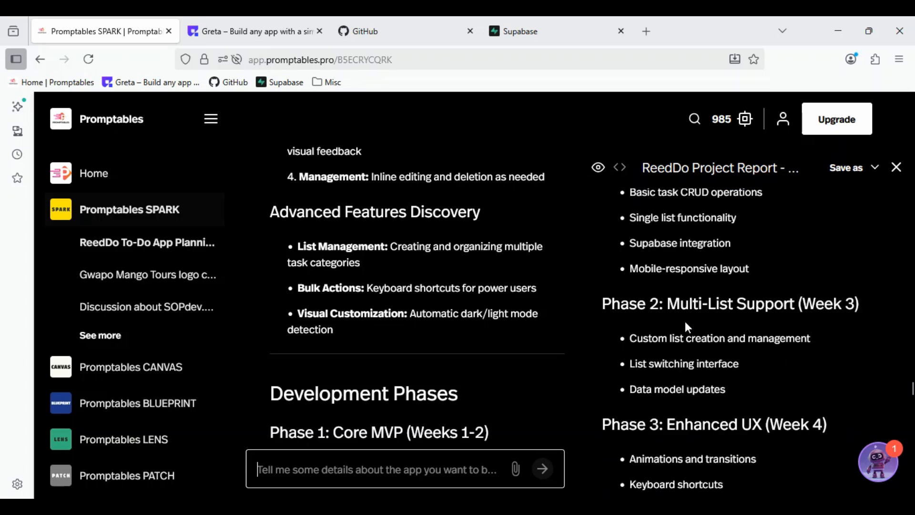
{"action": "scroll", "coordinate": [686, 320], "scroll_direction": "up", "scroll_amount": 15}
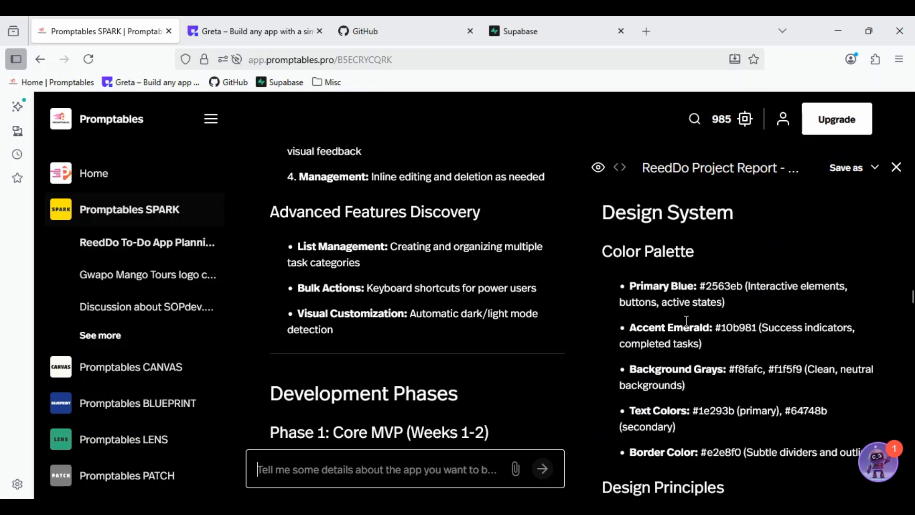
{"action": "scroll", "coordinate": [686, 320], "scroll_direction": "up", "scroll_amount": 15}
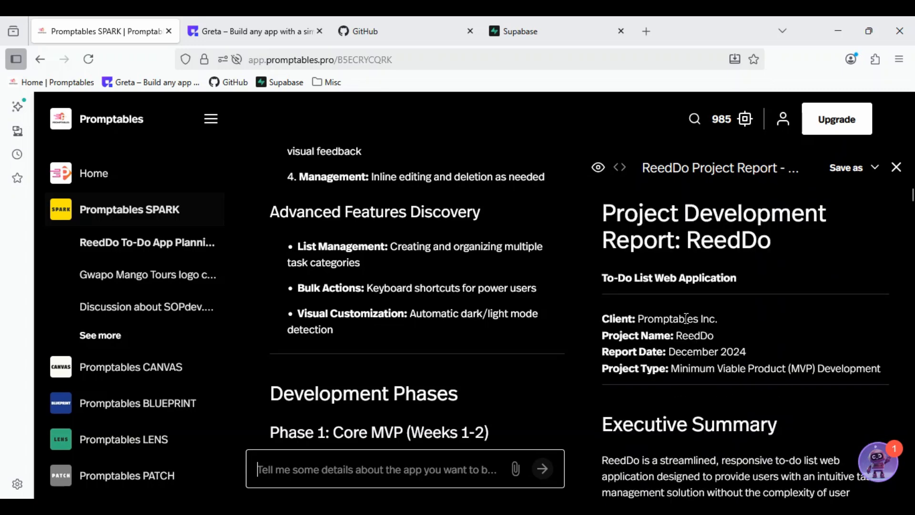
- Check the file formats offered for saving the ReedDo project report and glance at its Executive Summary
{"action": "left_click", "coordinate": [857, 170]}
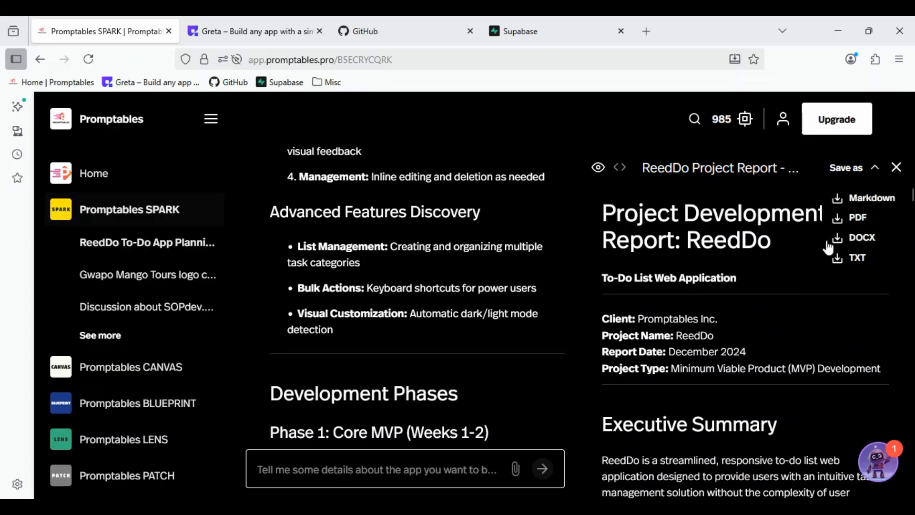
{"action": "scroll", "coordinate": [703, 384], "scroll_direction": "down", "scroll_amount": 3}
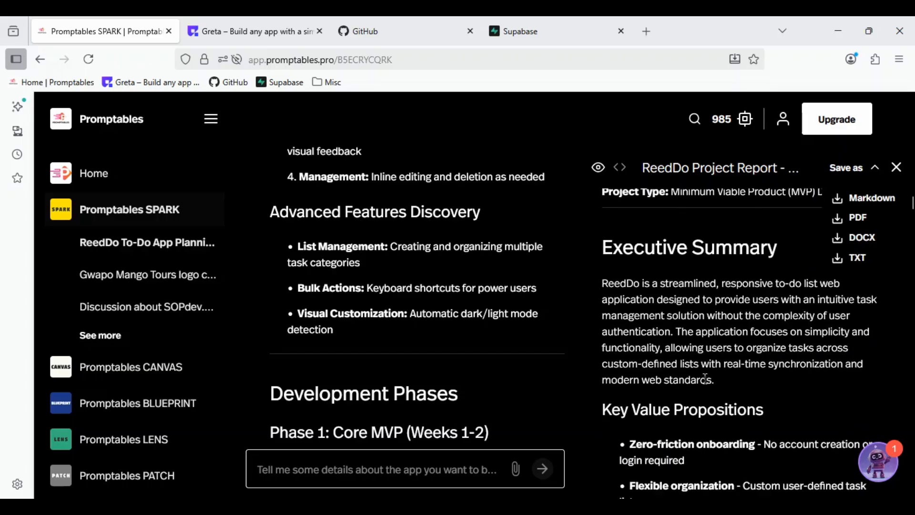
{"action": "left_click", "coordinate": [875, 170]}
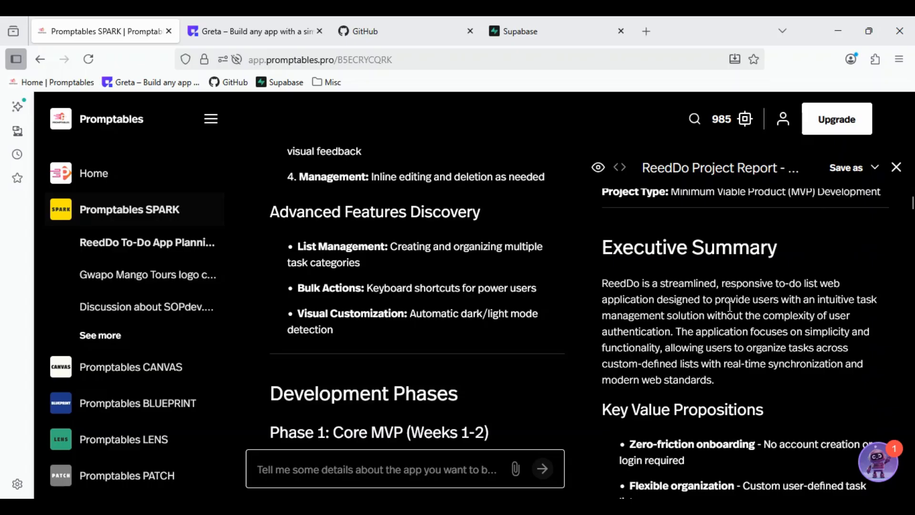
{"action": "mouse_move", "coordinate": [225, 29]}
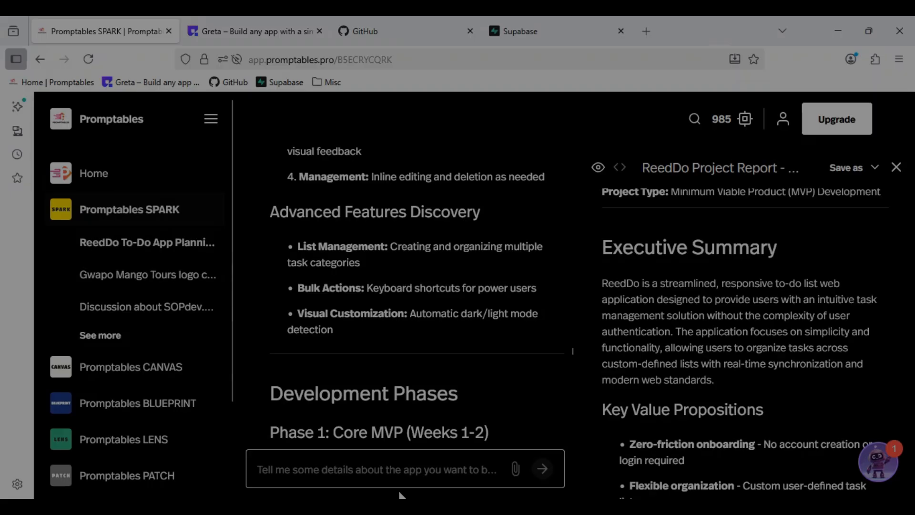
- Send SPARK the request "Please give a visualization of this app as a demo"
{"action": "left_click", "coordinate": [390, 467]}
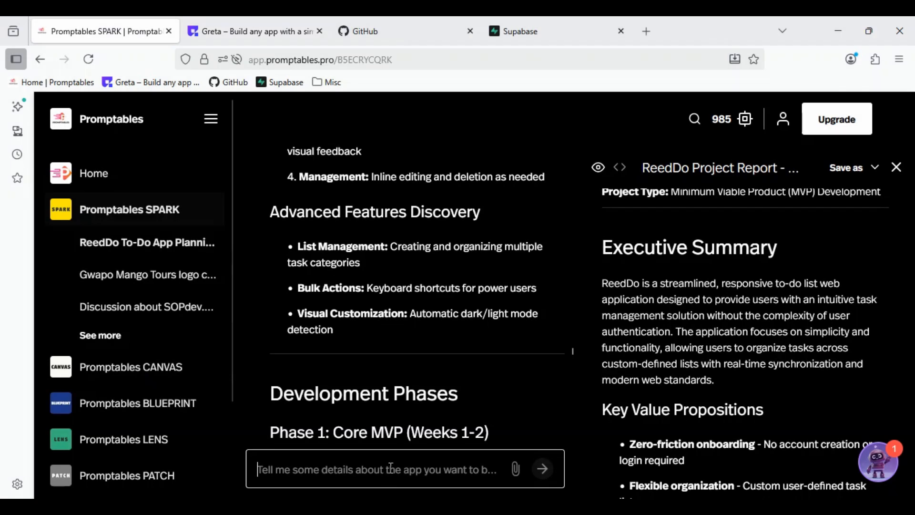
{"action": "type", "text": "Please g"}
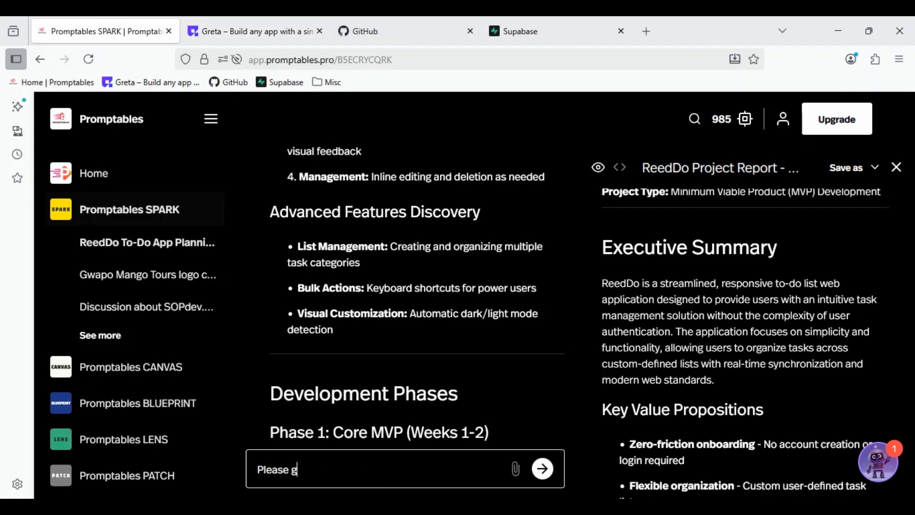
{"action": "type", "text": "ive a visualizartio"}
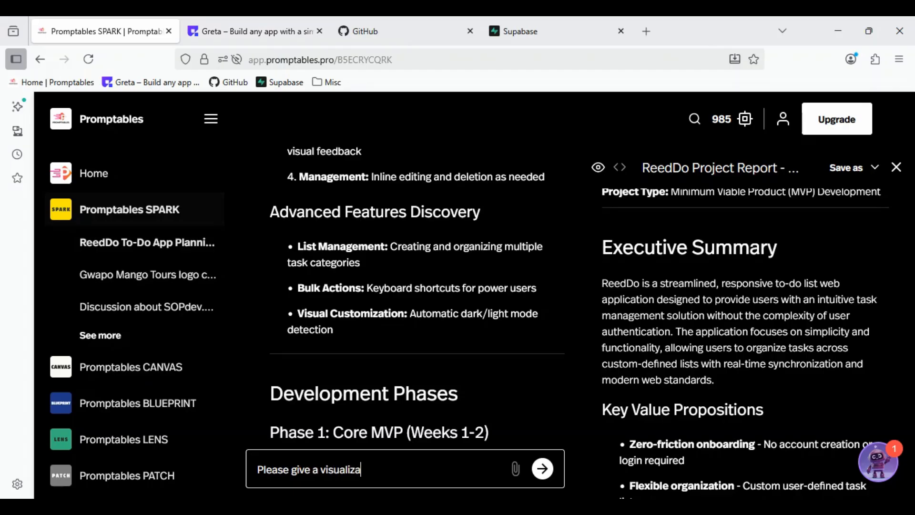
{"action": "key", "text": "BackSpace"}
{"action": "key", "text": "BackSpace"}
{"action": "key", "text": "BackSpace"}
{"action": "key", "text": "BackSpace"}
{"action": "type", "text": "tion of this app"}
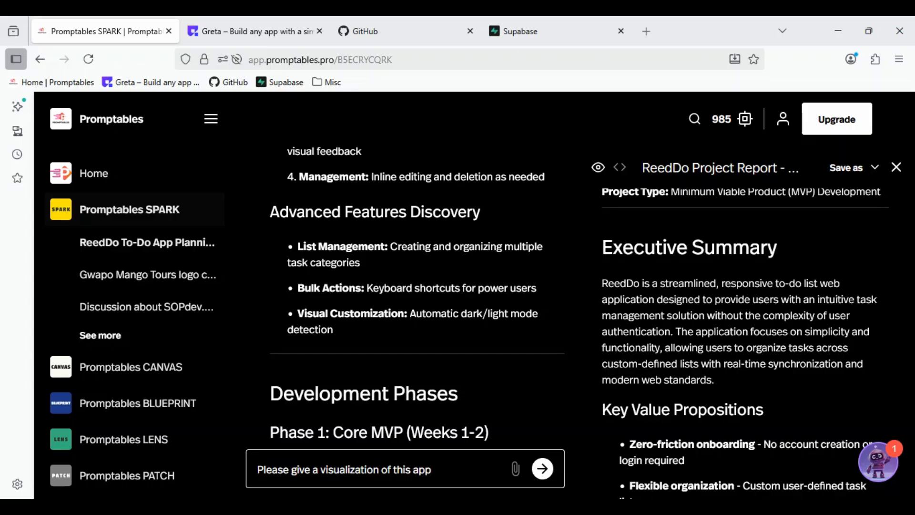
{"action": "type", "text": " as a demo"}
{"action": "key", "text": "Return"}
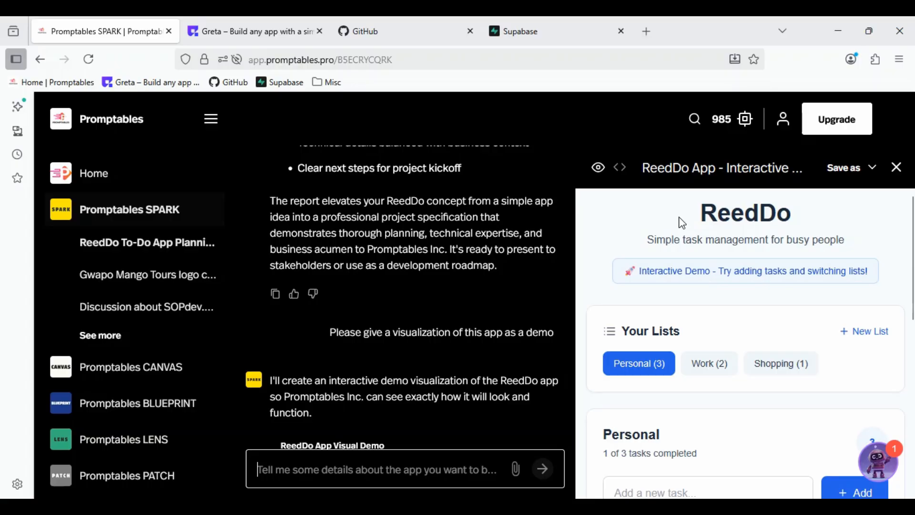
- Look through the Work, Shopping and Personal lists in the ReedDo interactive demo, including the Personal tasks and progress bar
{"action": "left_click", "coordinate": [709, 364]}
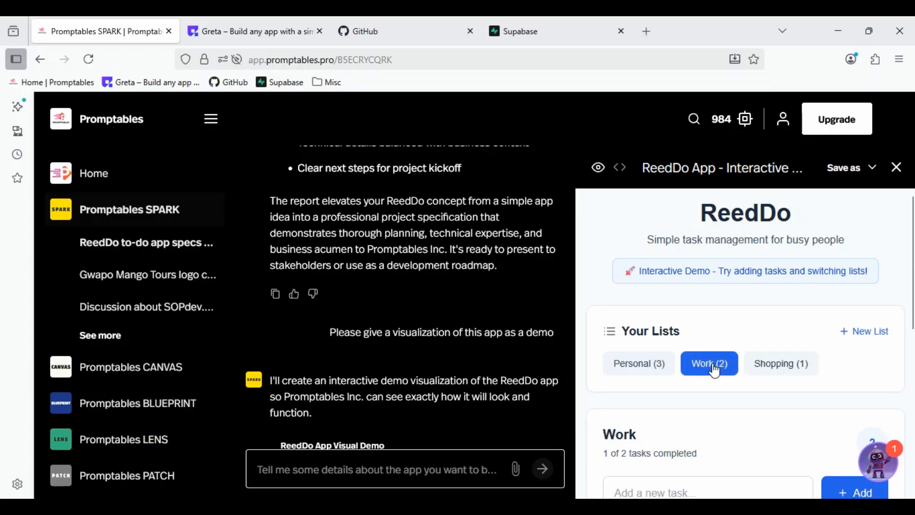
{"action": "left_click", "coordinate": [780, 365]}
{"action": "left_click", "coordinate": [633, 367]}
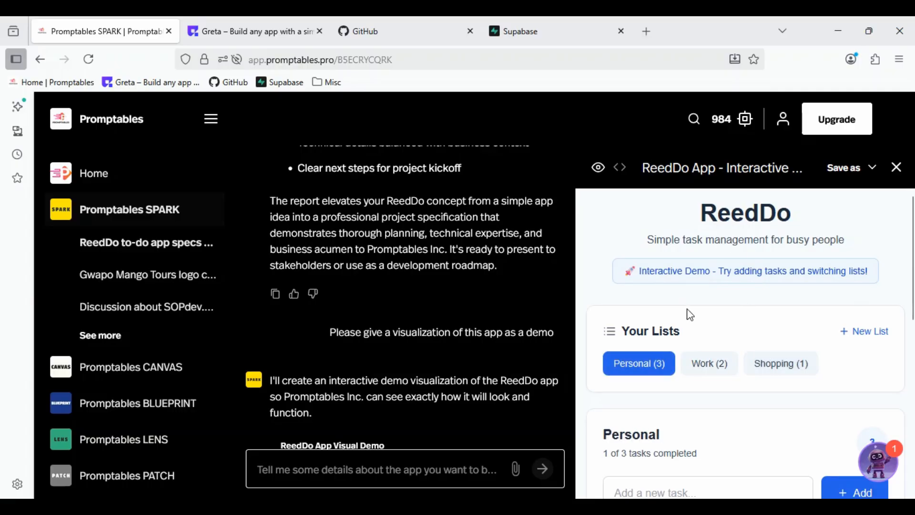
{"action": "scroll", "coordinate": [672, 273], "scroll_direction": "down", "scroll_amount": 3}
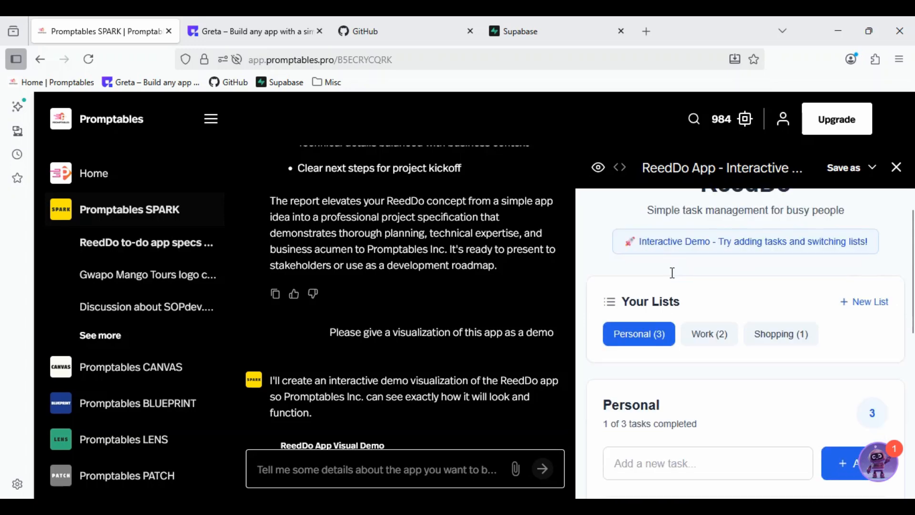
{"action": "scroll", "coordinate": [673, 279], "scroll_direction": "down", "scroll_amount": 3}
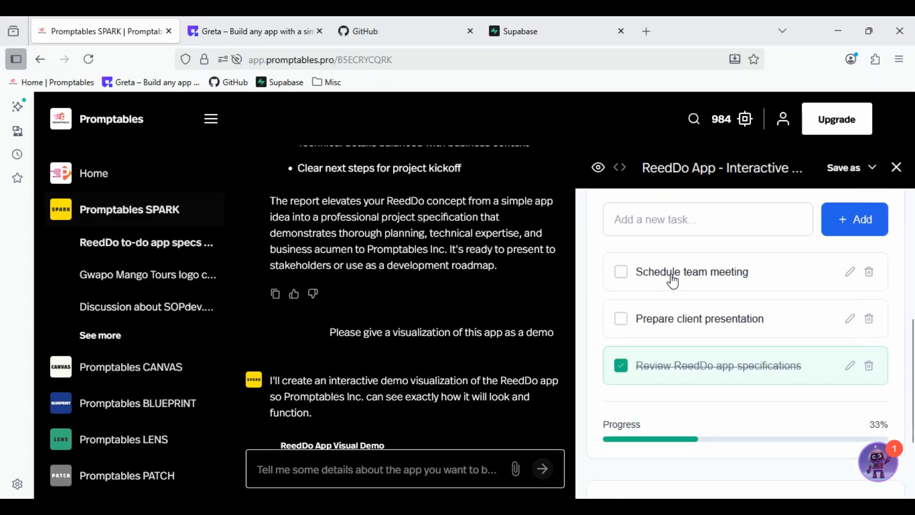
{"action": "scroll", "coordinate": [673, 281], "scroll_direction": "up", "scroll_amount": 2}
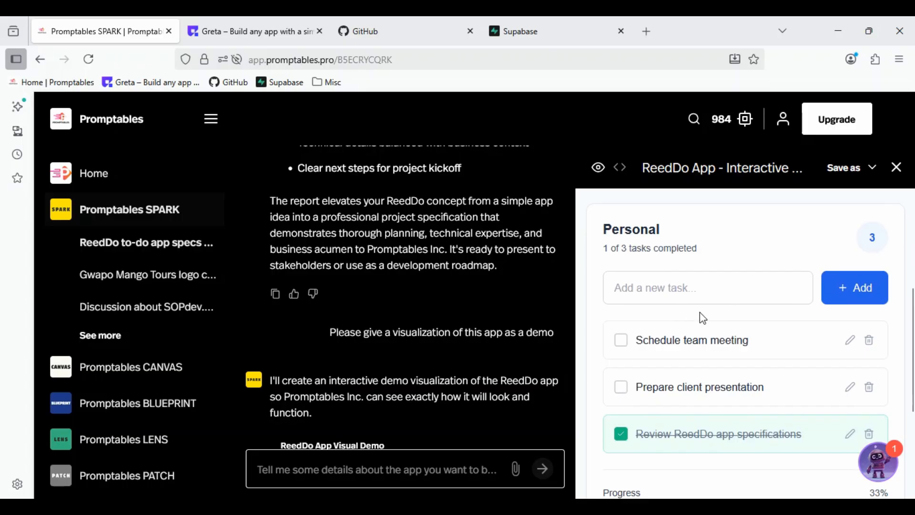
- Mark "Prepare client presentation" and "Schedule team meeting" as completed, and then set all three Personal tasks back to not completed
{"action": "left_click", "coordinate": [623, 390]}
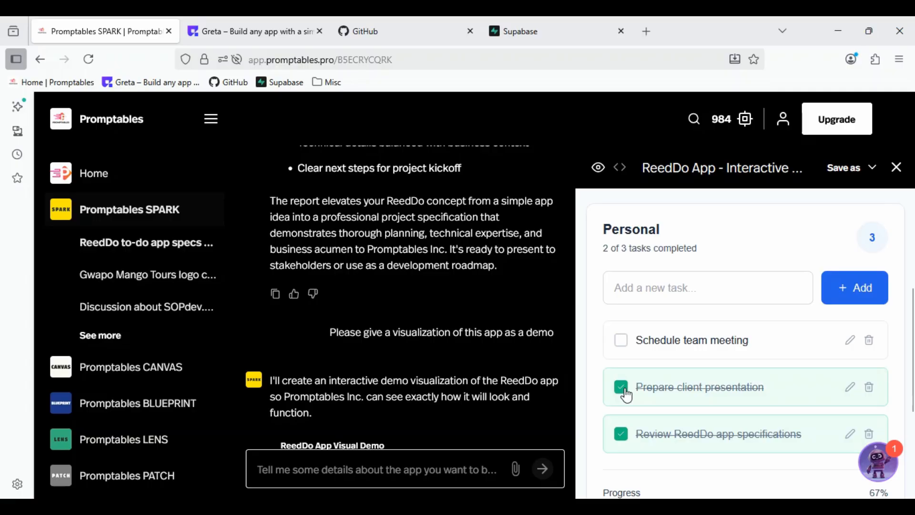
{"action": "left_click", "coordinate": [621, 340]}
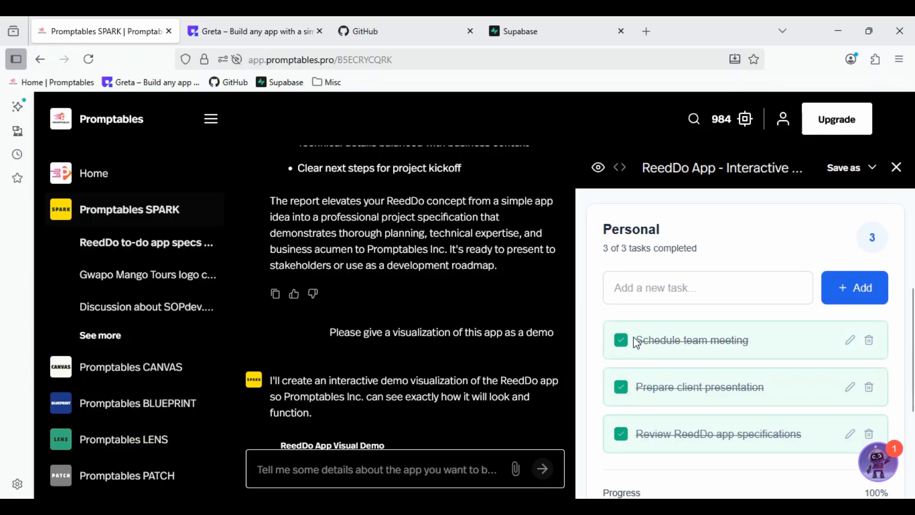
{"action": "scroll", "coordinate": [629, 339], "scroll_direction": "down", "scroll_amount": 3}
{"action": "left_click", "coordinate": [619, 298]}
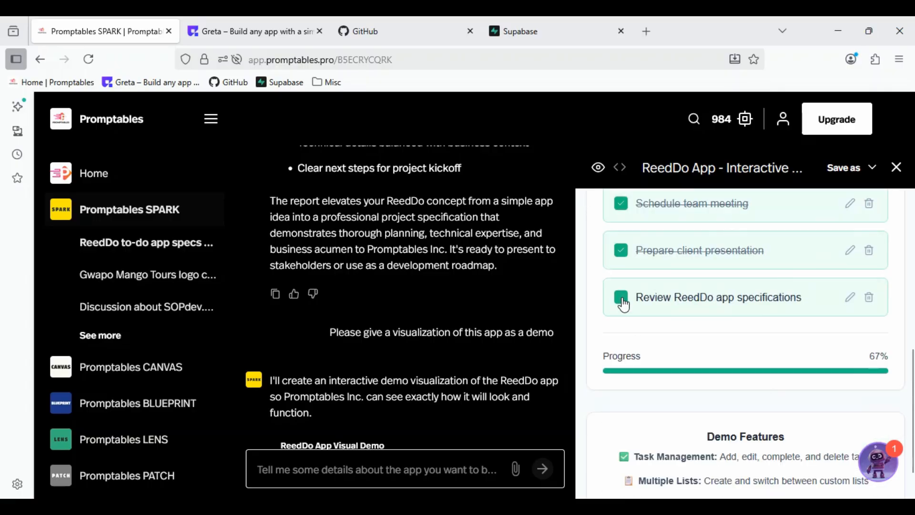
{"action": "left_click", "coordinate": [621, 251]}
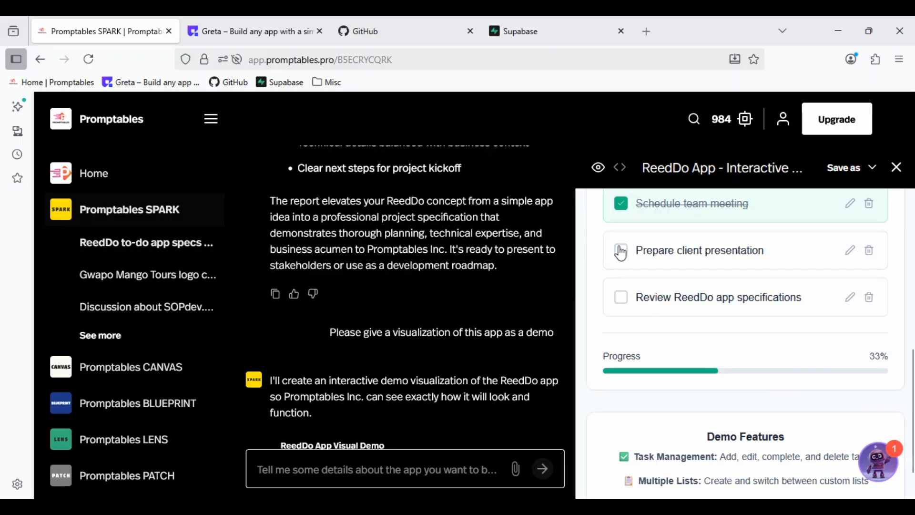
{"action": "left_click", "coordinate": [620, 203]}
- Open the "Prepare client presentation" task for editing, leave it without changes, and view the Demo Features section
{"action": "left_click", "coordinate": [849, 251]}
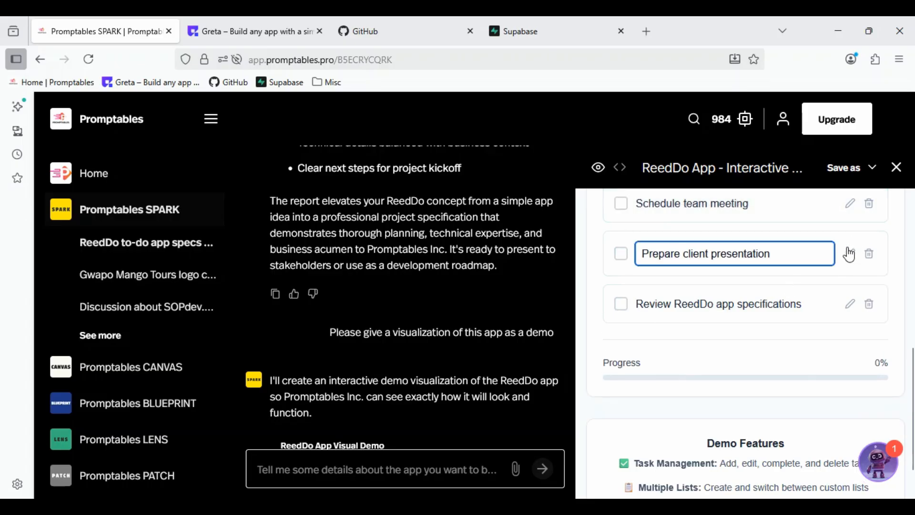
{"action": "left_click", "coordinate": [781, 350]}
{"action": "scroll", "coordinate": [781, 353], "scroll_direction": "down", "scroll_amount": 1}
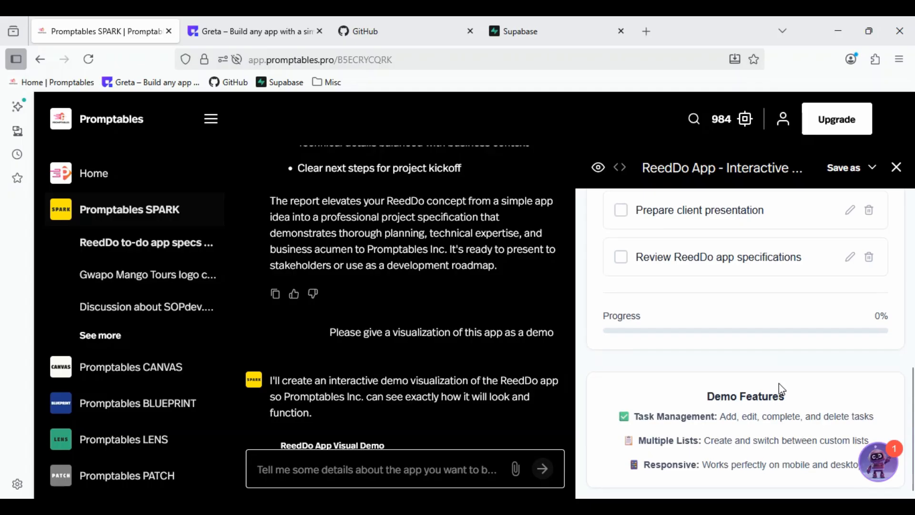
- Create a new list named "App Build" in the ReedDo demo
{"action": "scroll", "coordinate": [779, 384], "scroll_direction": "up", "scroll_amount": 6}
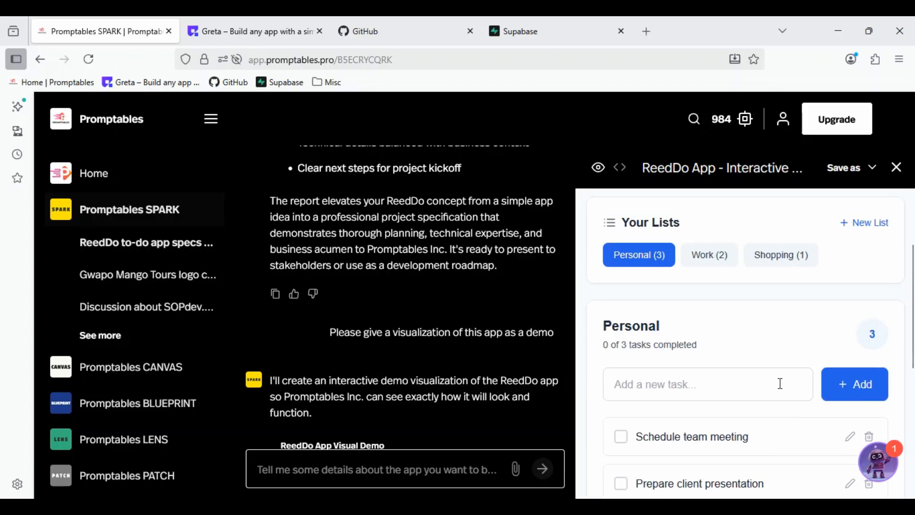
{"action": "scroll", "coordinate": [784, 379], "scroll_direction": "up", "scroll_amount": 2}
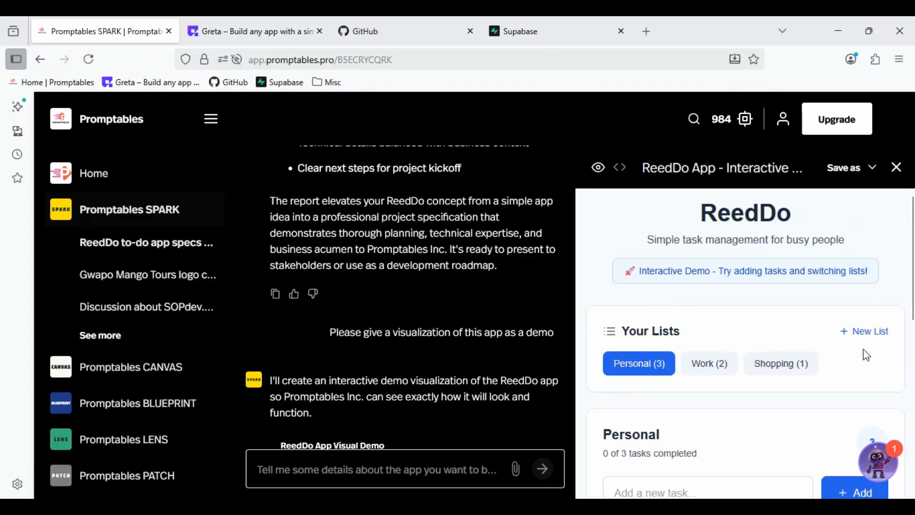
{"action": "left_click", "coordinate": [868, 332]}
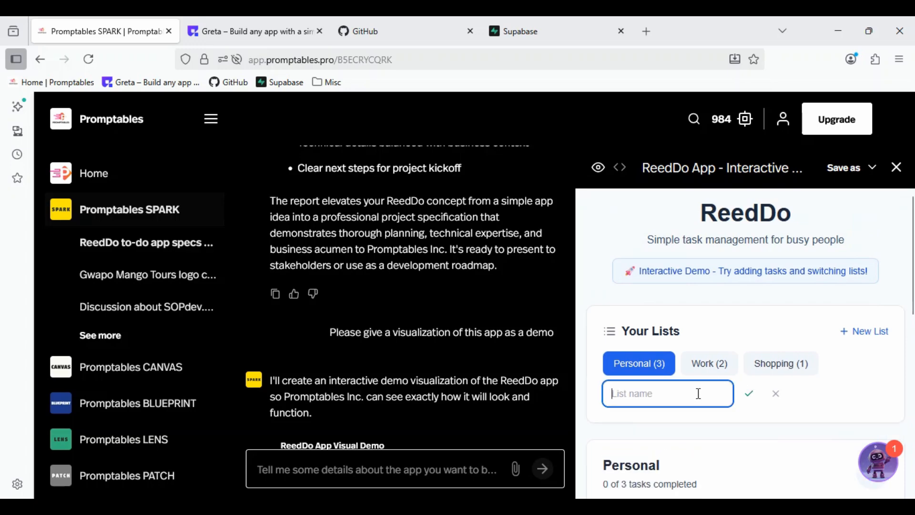
{"action": "type", "text": "App Build"}
{"action": "left_click", "coordinate": [749, 394]}
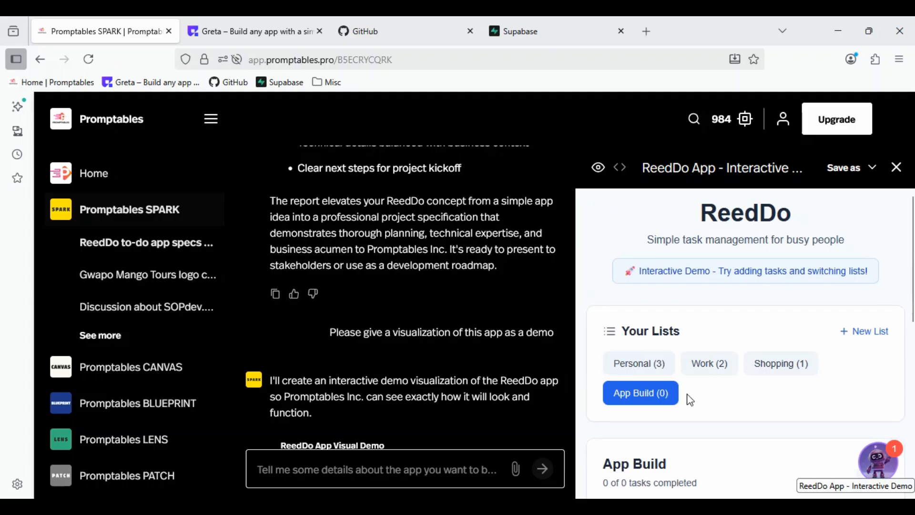
- Add the tasks "Build To Do List App" and "Succeed!" to the App Build list
{"action": "scroll", "coordinate": [707, 365], "scroll_direction": "down", "scroll_amount": 5}
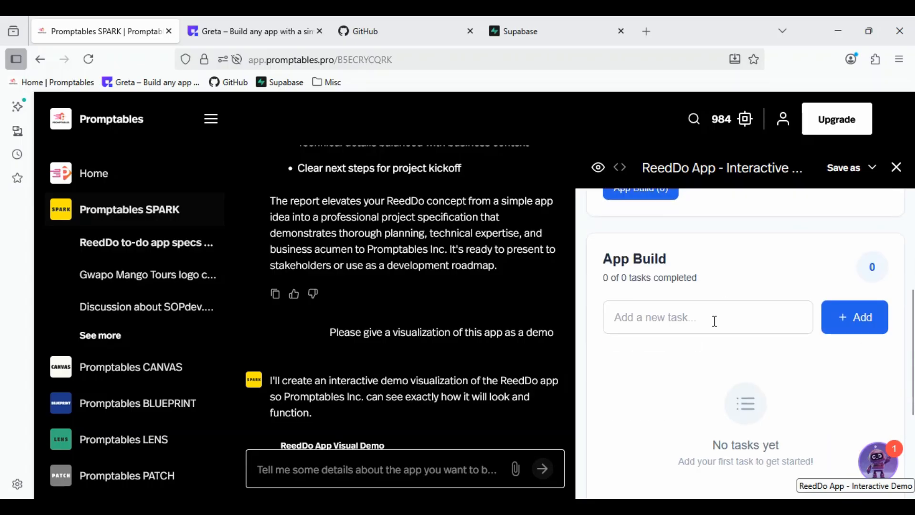
{"action": "left_click", "coordinate": [701, 314]}
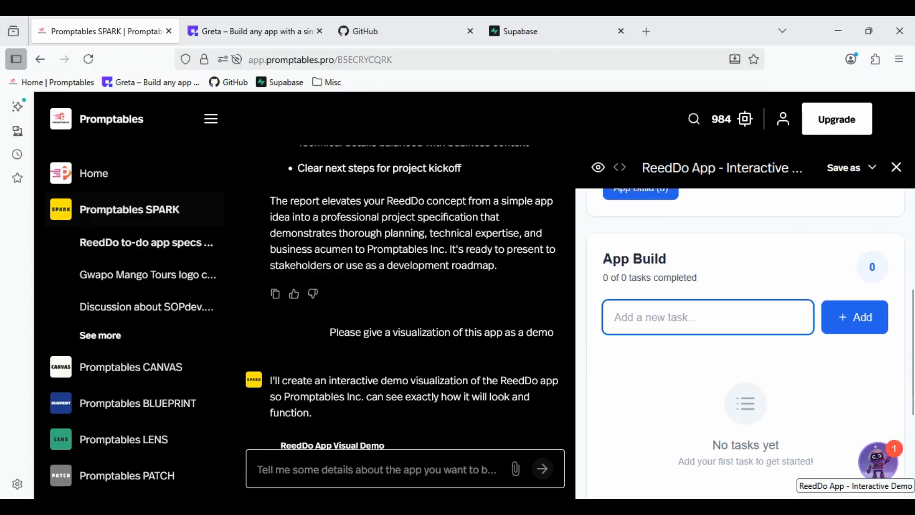
{"action": "type", "text": "Build "}
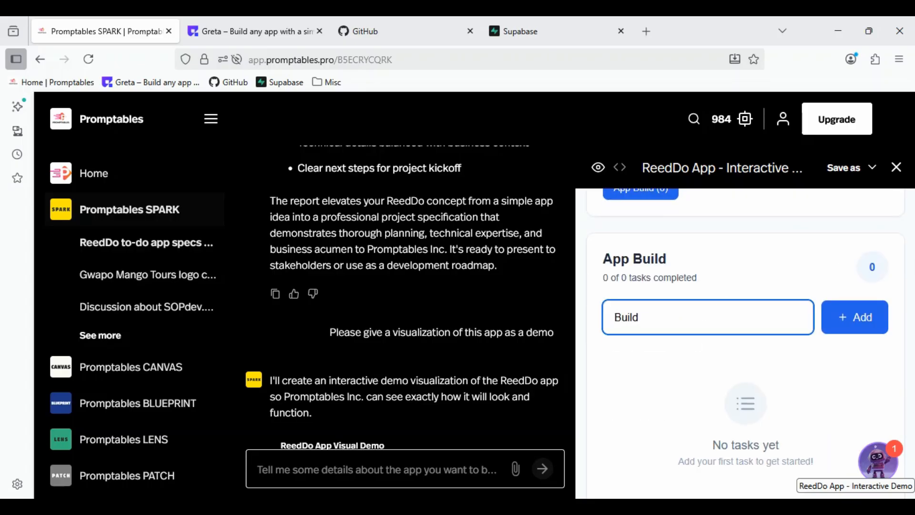
{"action": "type", "text": "To"}
{"action": "type", "text": "o List App"}
{"action": "key", "text": "Return"}
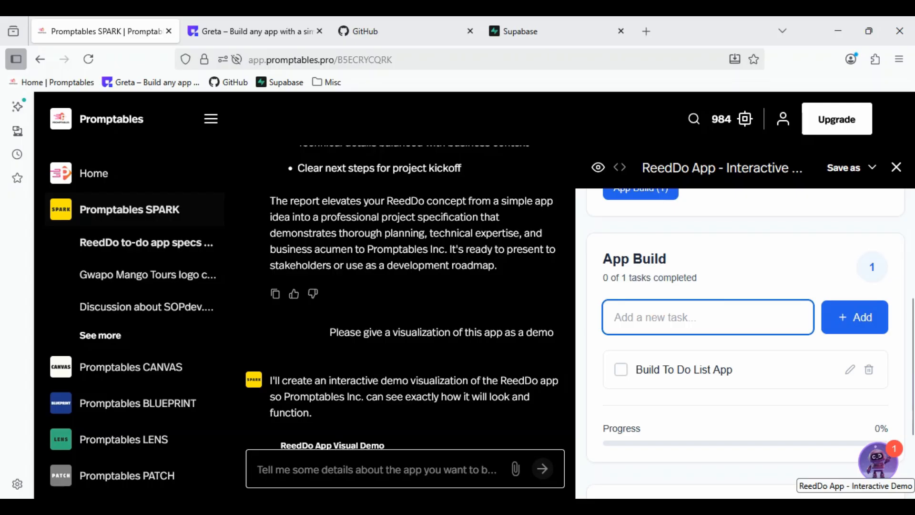
{"action": "type", "text": "Succ"}
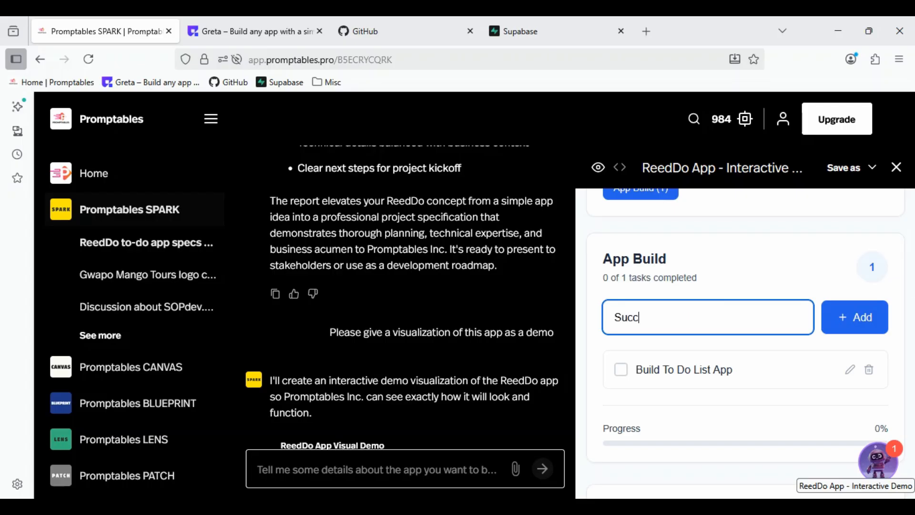
{"action": "type", "text": "eed!"}
{"action": "key", "text": "Return"}
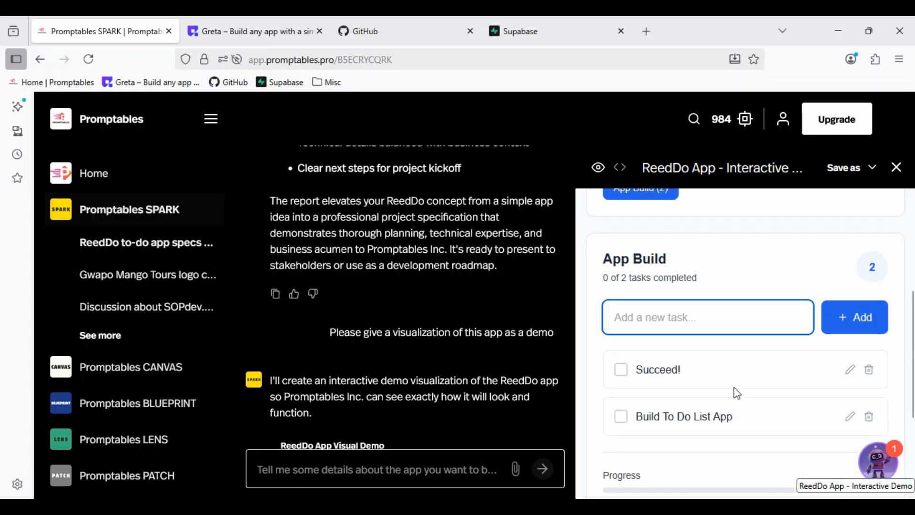
- Mark both App Build tasks, "Build To Do List App" and "Succeed!", as completed
{"action": "scroll", "coordinate": [732, 388], "scroll_direction": "down", "scroll_amount": 3}
{"action": "left_click", "coordinate": [621, 258]}
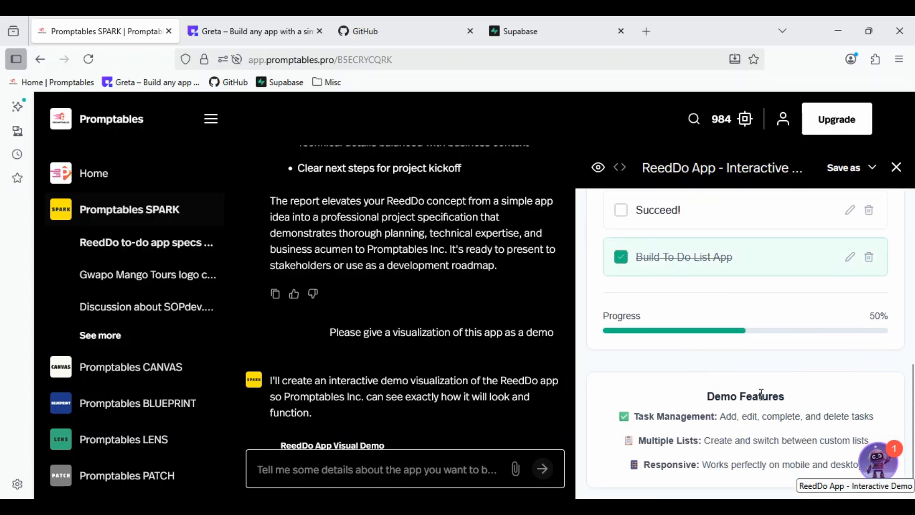
{"action": "scroll", "coordinate": [763, 395], "scroll_direction": "up", "scroll_amount": 1}
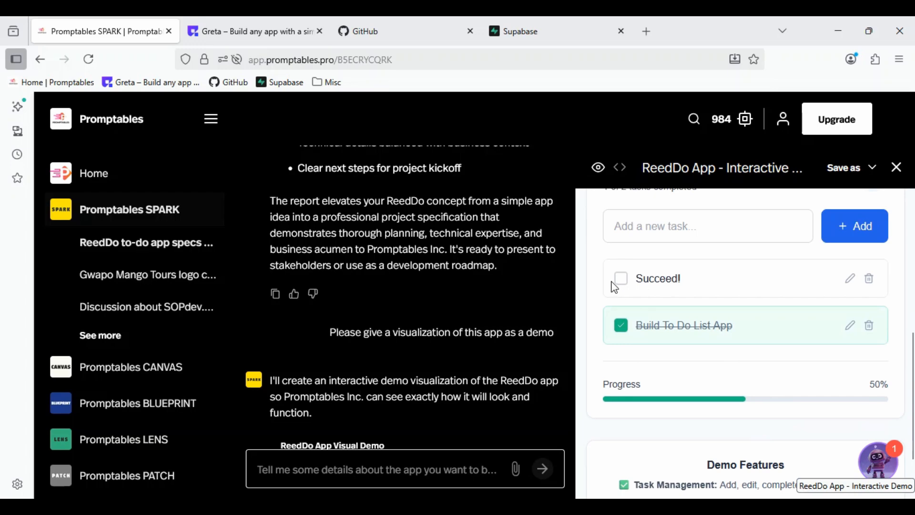
{"action": "left_click", "coordinate": [619, 283]}
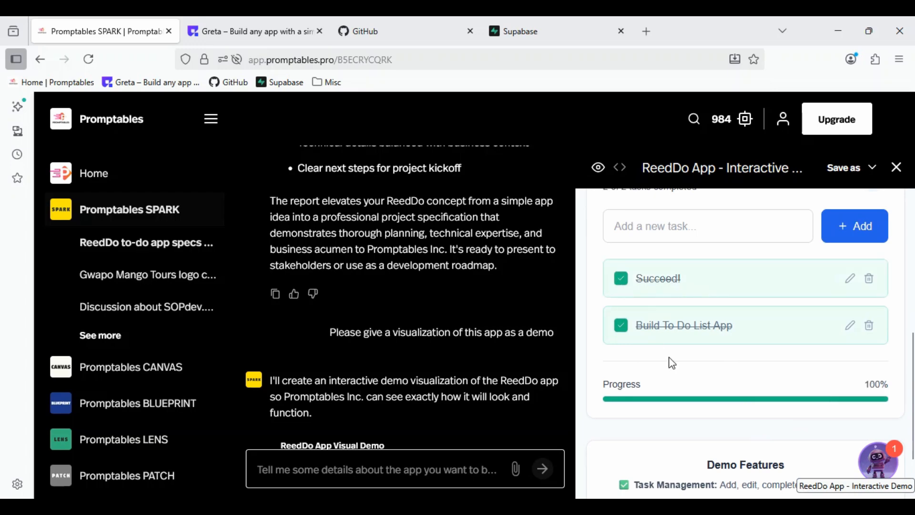
- Switch to the demo's Work list and mark "Update project timeline" as completed
{"action": "scroll", "coordinate": [674, 358], "scroll_direction": "down", "scroll_amount": 1}
{"action": "scroll", "coordinate": [674, 358], "scroll_direction": "up", "scroll_amount": 3}
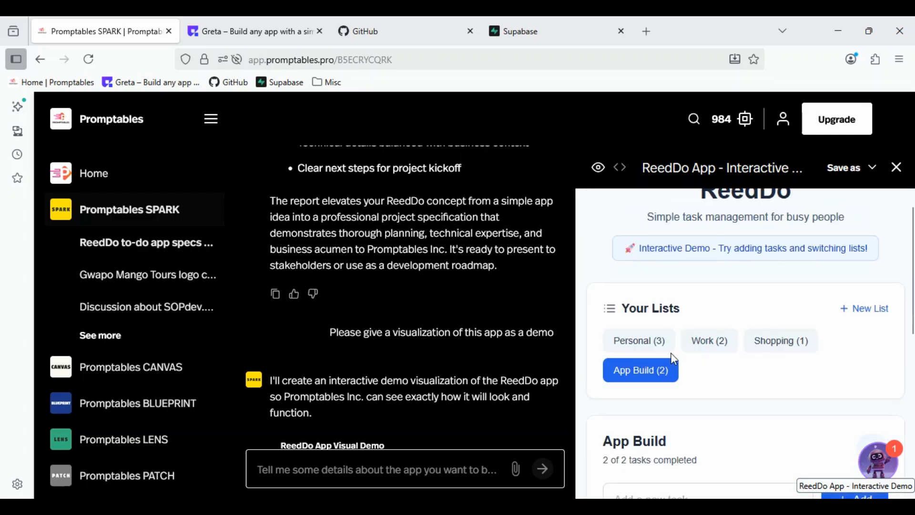
{"action": "left_click", "coordinate": [710, 343]}
{"action": "scroll", "coordinate": [705, 381], "scroll_direction": "down", "scroll_amount": 3}
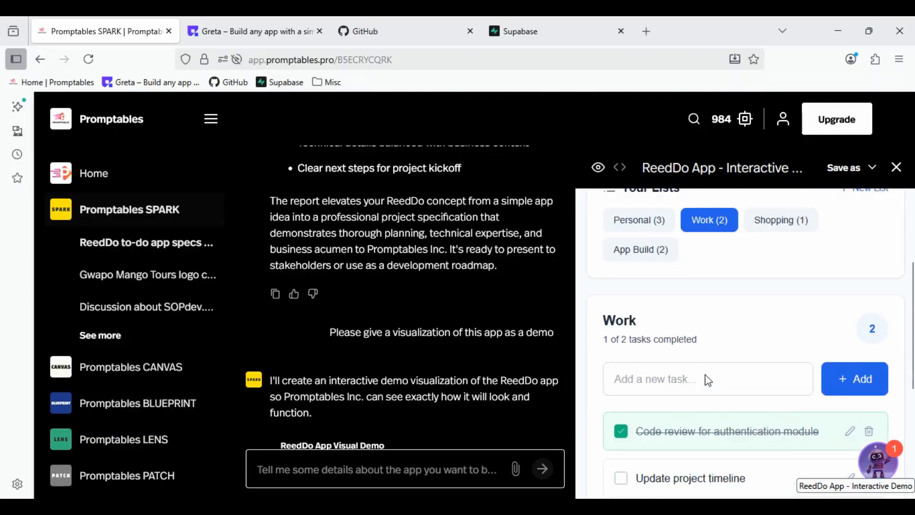
{"action": "left_click", "coordinate": [621, 393]}
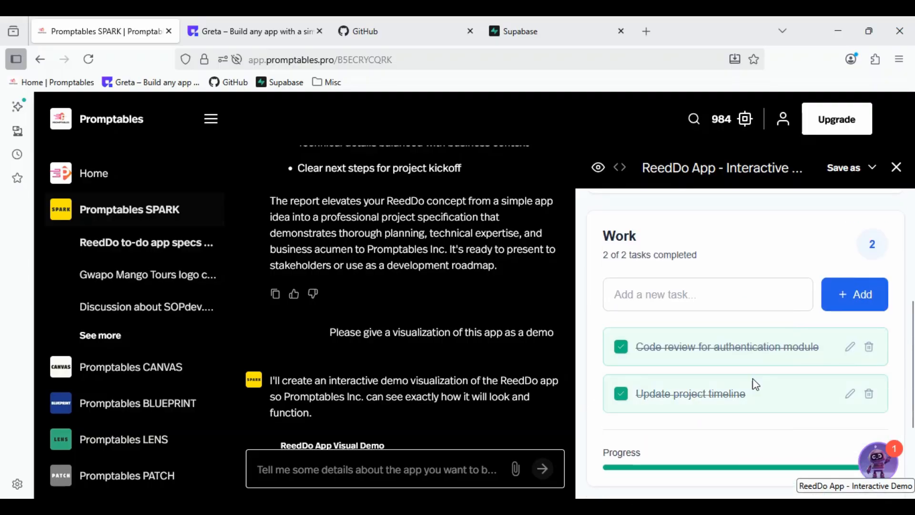
- Check which file formats are offered for saving the ReedDo interactive demo
{"action": "scroll", "coordinate": [809, 337], "scroll_direction": "up", "scroll_amount": 2}
{"action": "scroll", "coordinate": [826, 327], "scroll_direction": "up", "scroll_amount": 2}
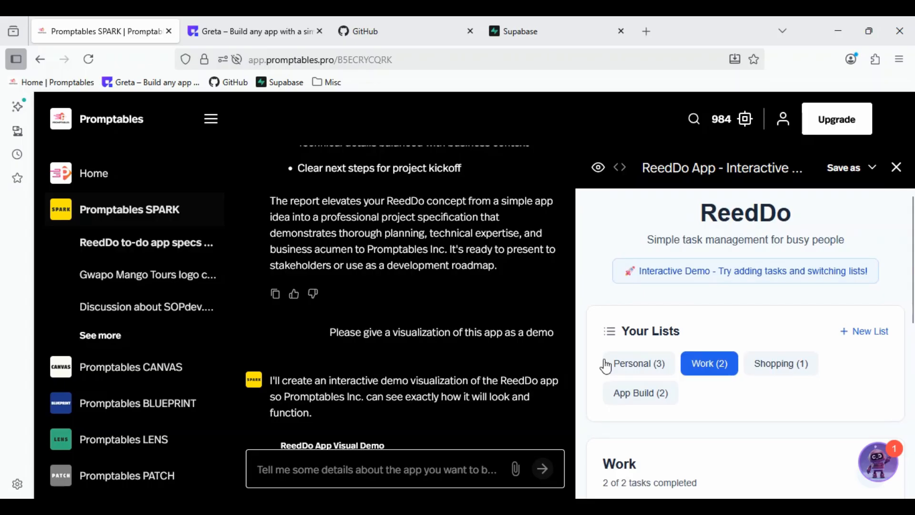
{"action": "left_click", "coordinate": [842, 168]}
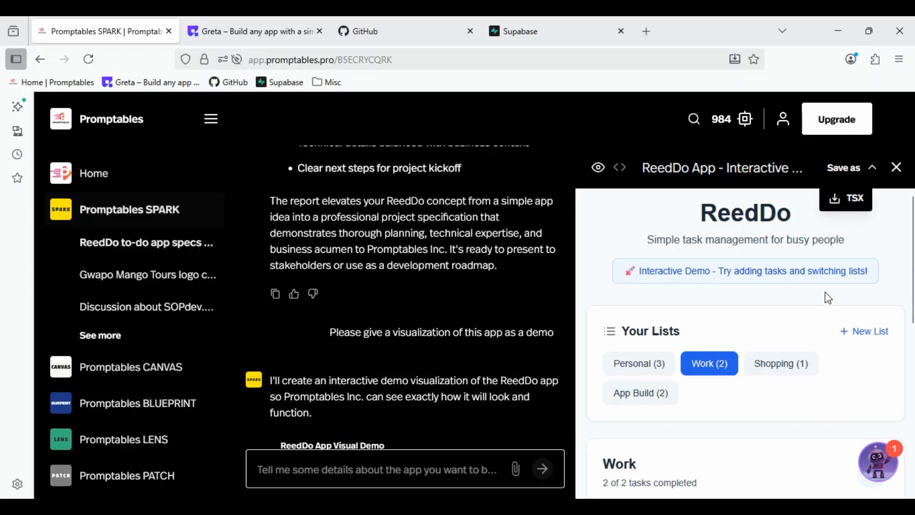
{"action": "left_click", "coordinate": [875, 169]}
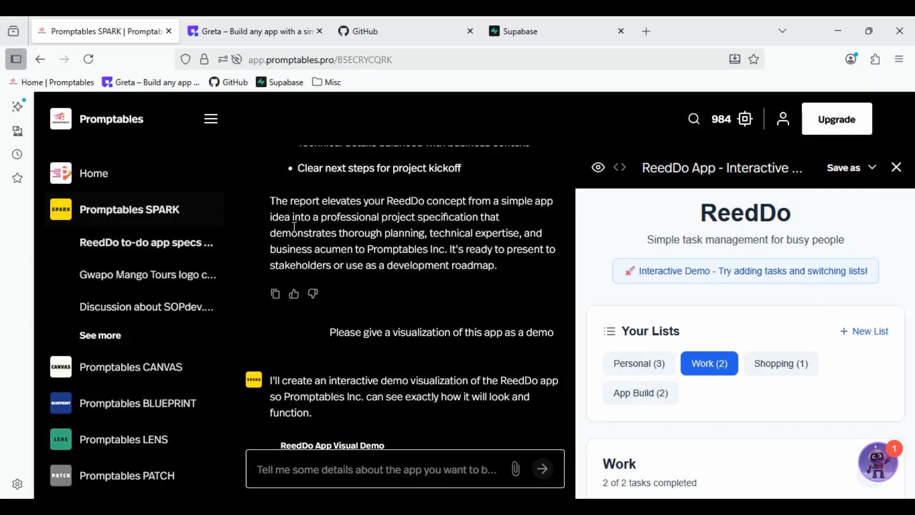
- Switch to Greta and create a new list named "App Build" in the ReedDo app preview
{"action": "left_click", "coordinate": [226, 34]}
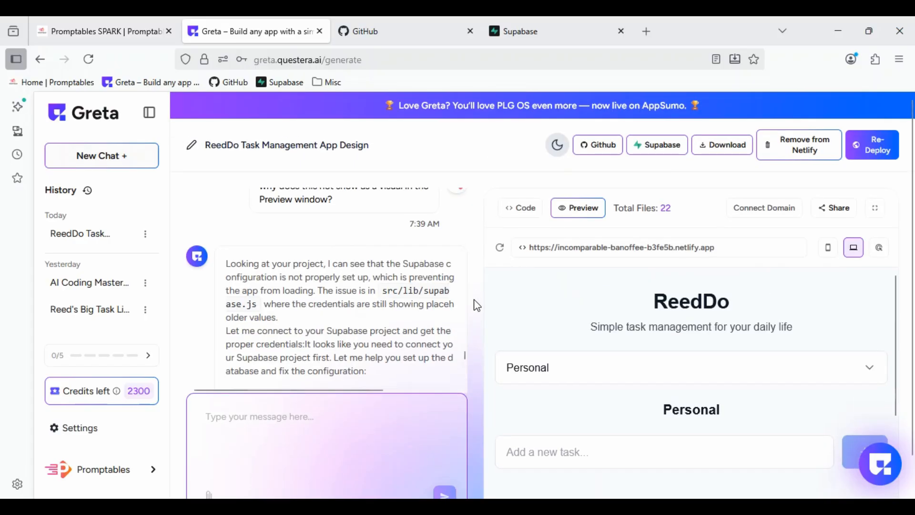
{"action": "scroll", "coordinate": [477, 305], "scroll_direction": "down", "scroll_amount": 1}
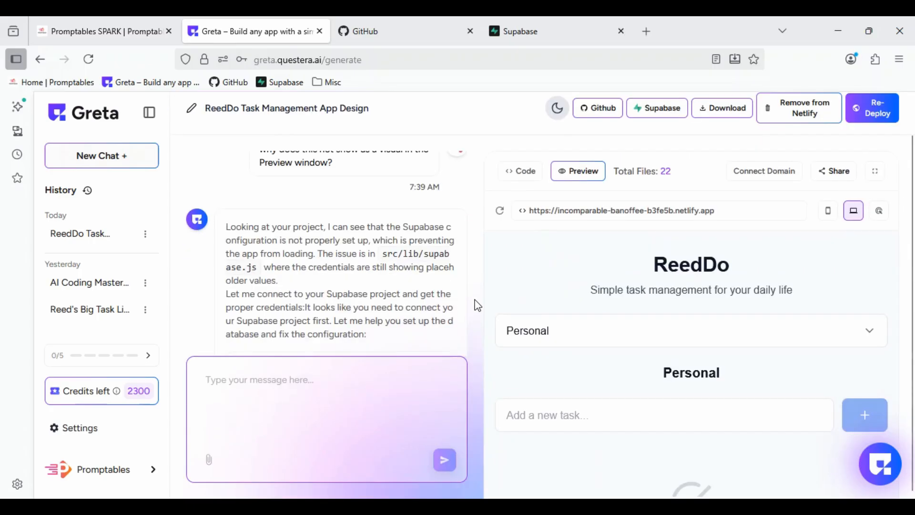
{"action": "left_click", "coordinate": [617, 340]}
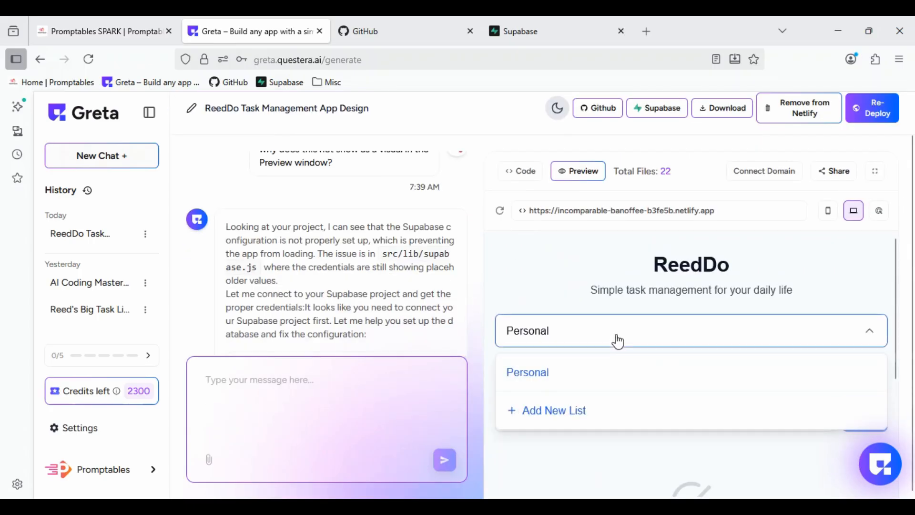
{"action": "left_click", "coordinate": [580, 411]}
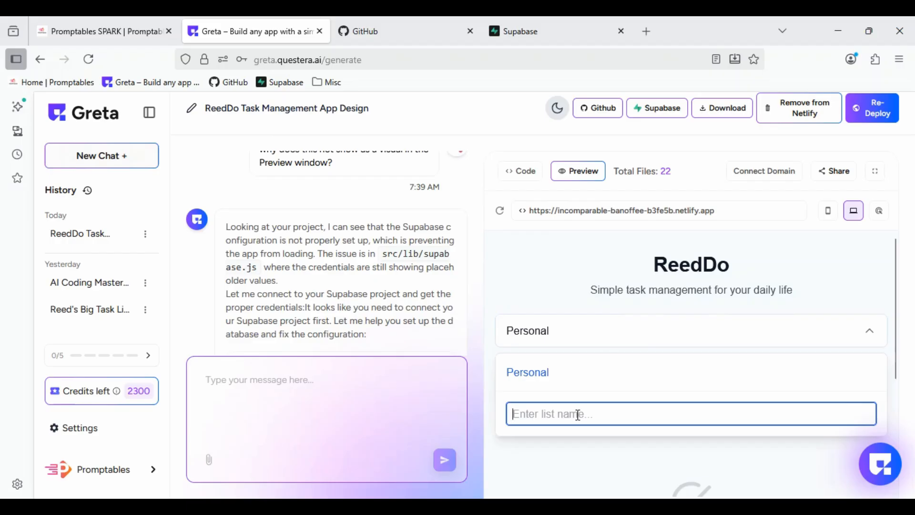
{"action": "type", "text": "App Buil"}
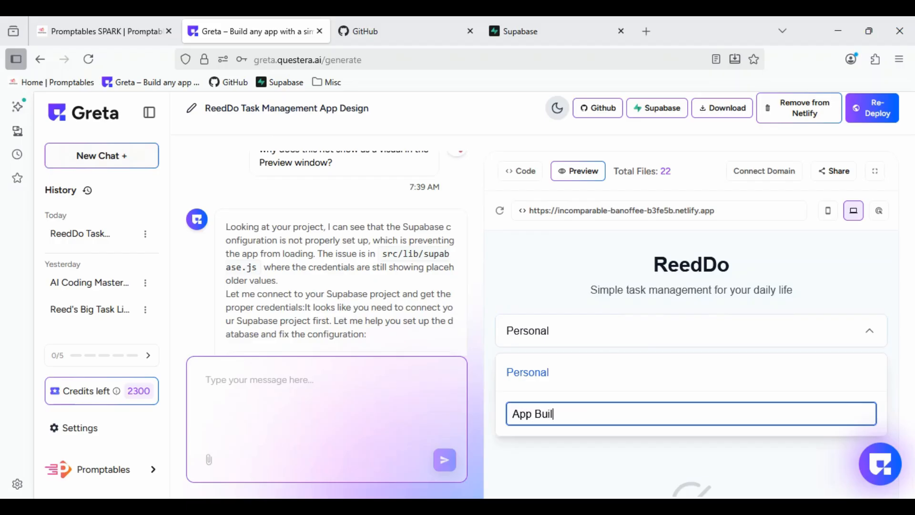
{"action": "type", "text": "d"}
{"action": "key", "text": "Return"}
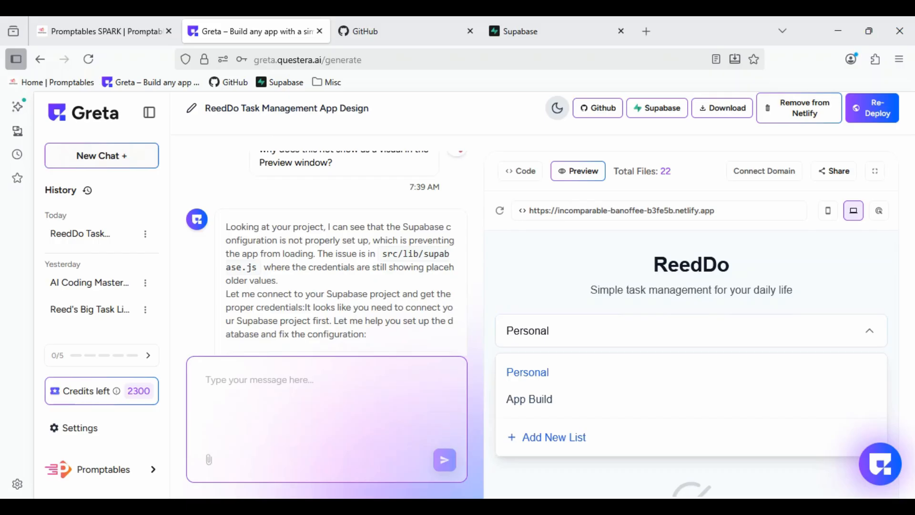
- Open the App Build list in the ReedDo preview and add the task "Build App"
{"action": "scroll", "coordinate": [583, 334], "scroll_direction": "down", "scroll_amount": 3}
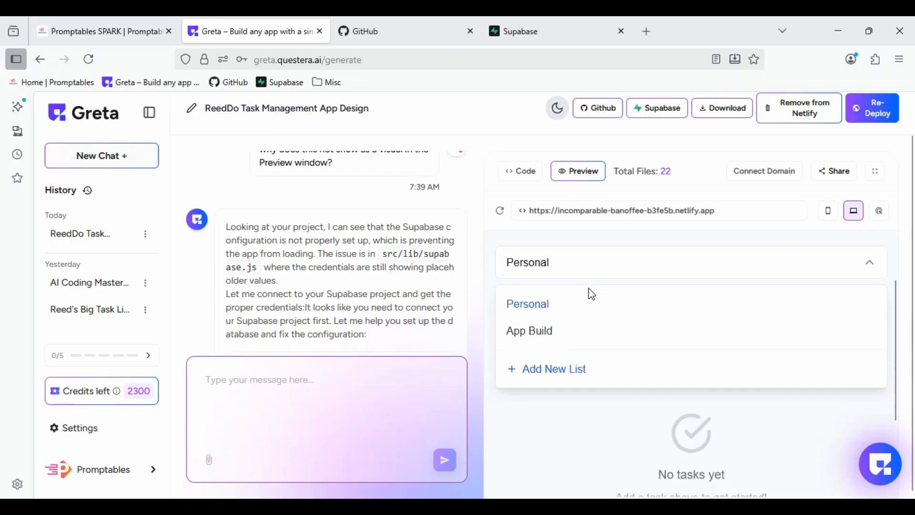
{"action": "scroll", "coordinate": [583, 299], "scroll_direction": "down", "scroll_amount": 1}
{"action": "scroll", "coordinate": [593, 353], "scroll_direction": "up", "scroll_amount": 4}
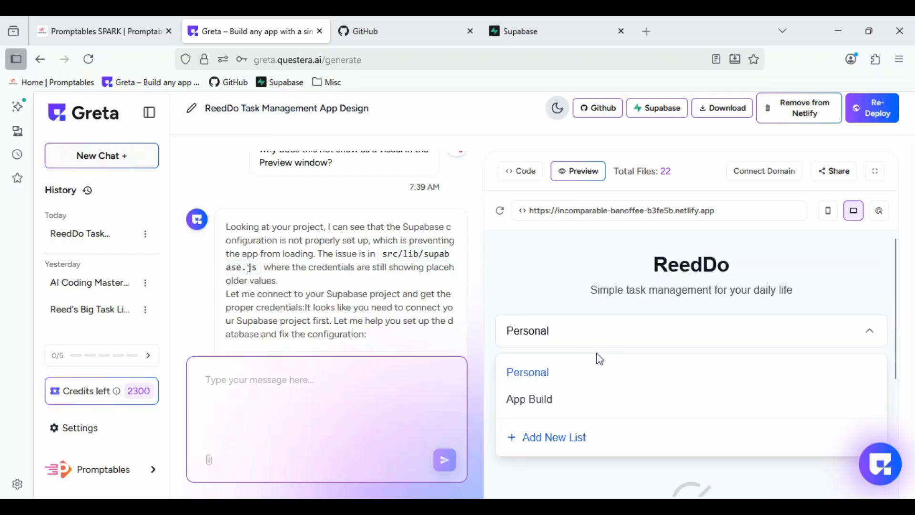
{"action": "scroll", "coordinate": [529, 310], "scroll_direction": "down", "scroll_amount": 3}
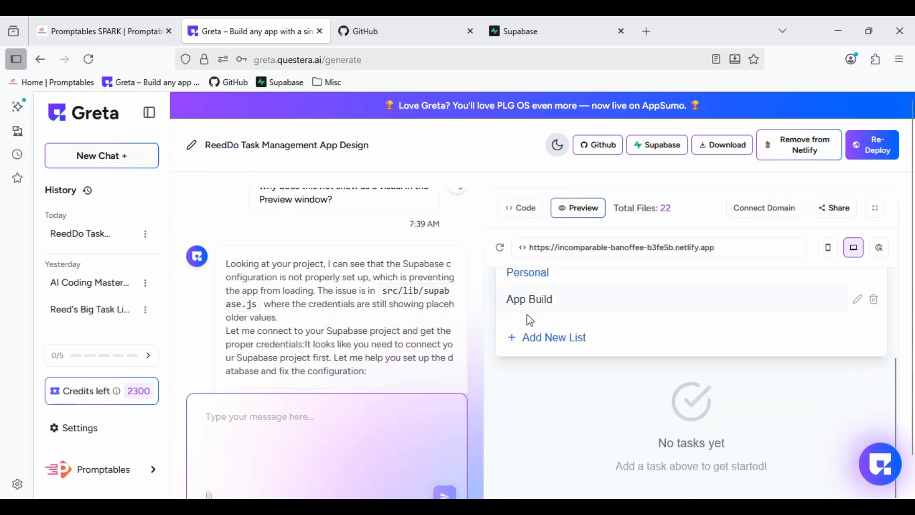
{"action": "left_click", "coordinate": [528, 308]}
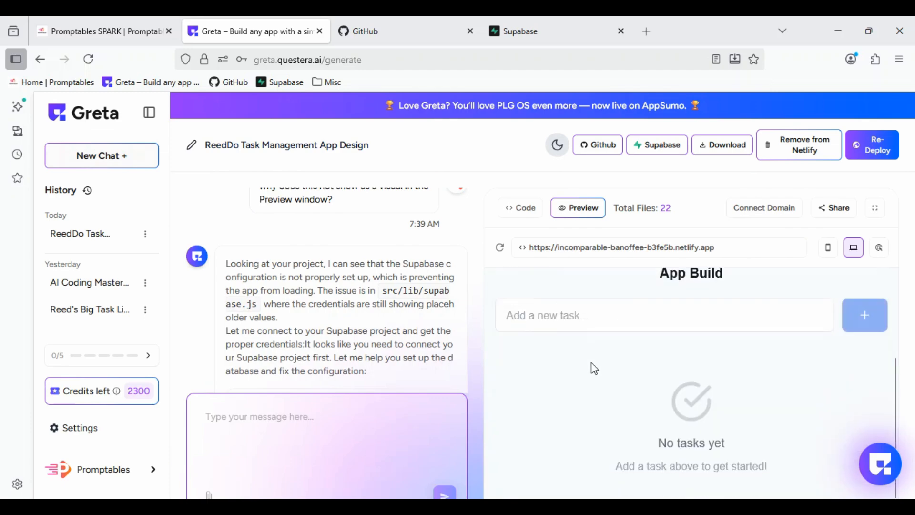
{"action": "scroll", "coordinate": [612, 376], "scroll_direction": "up", "scroll_amount": 3}
{"action": "scroll", "coordinate": [590, 392], "scroll_direction": "down", "scroll_amount": 3}
{"action": "left_click", "coordinate": [541, 314]}
{"action": "type", "text": "B"}
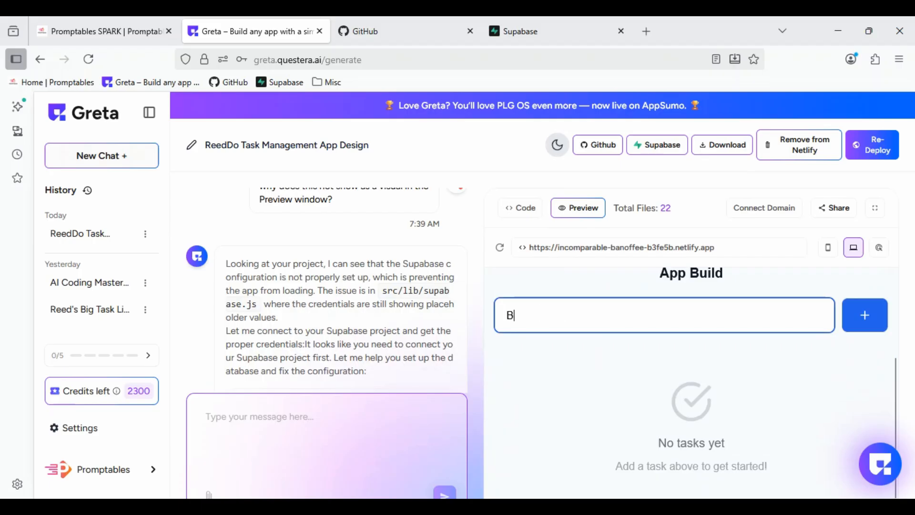
{"action": "type", "text": "uild App"}
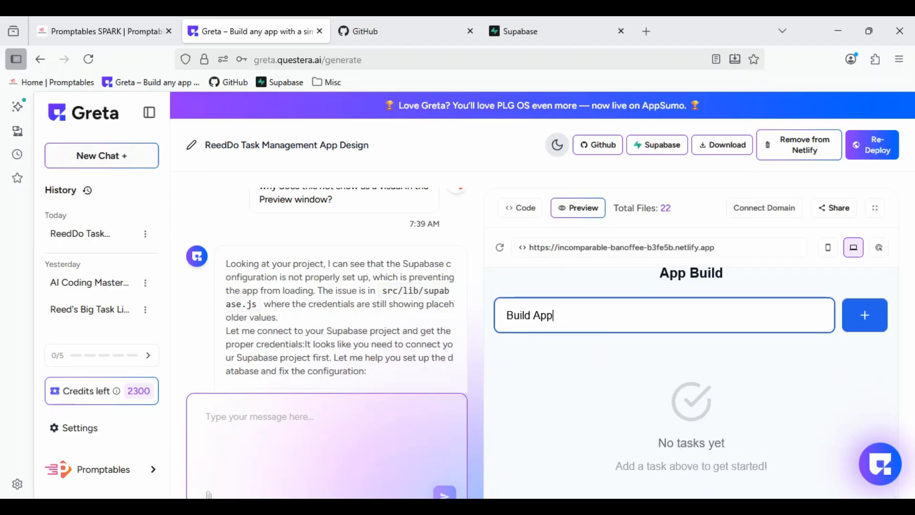
{"action": "key", "text": "Return"}
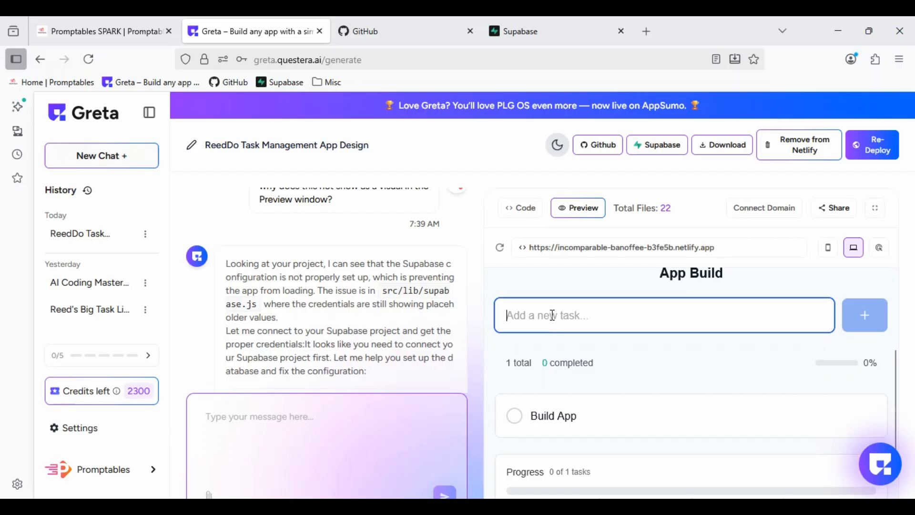
- Add the tasks "Complete App" and "succeed!" to the App Build list
{"action": "type", "text": "Comp"}
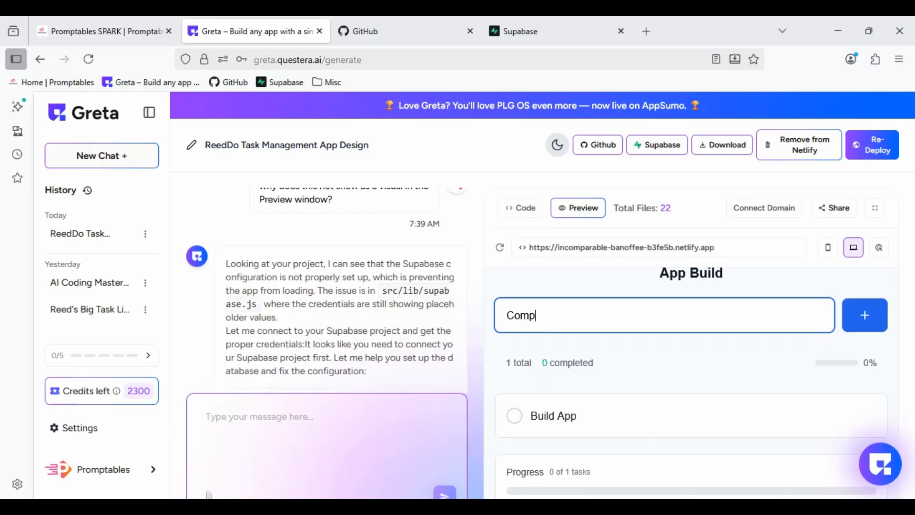
{"action": "type", "text": "lete App"}
{"action": "key", "text": "Return"}
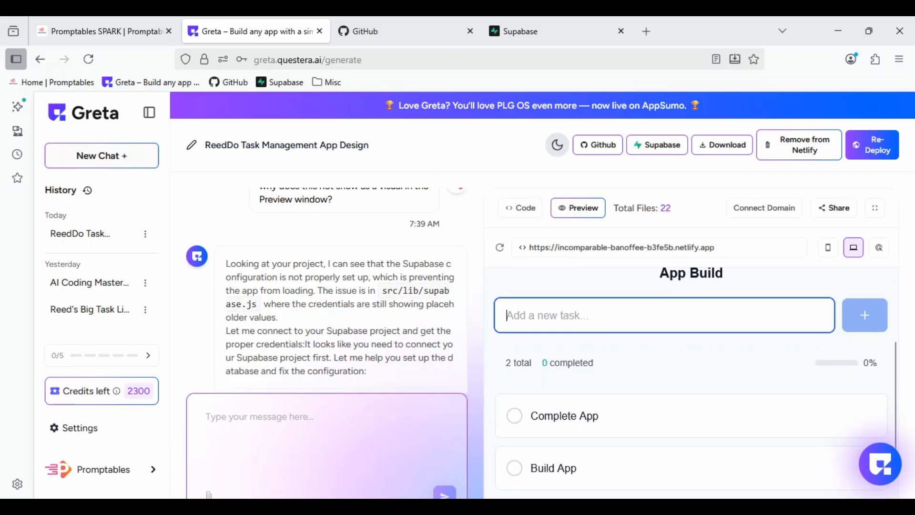
{"action": "type", "text": "succ"}
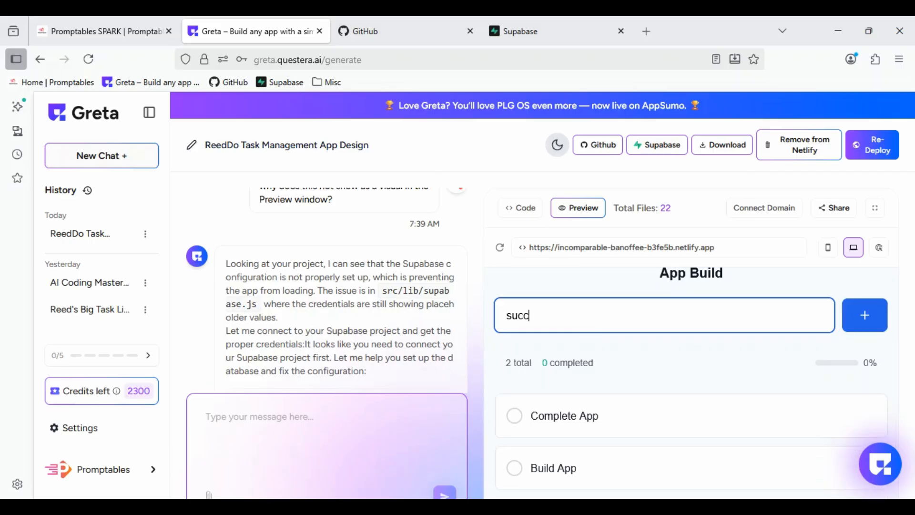
{"action": "type", "text": "eed!"}
{"action": "key", "text": "Return"}
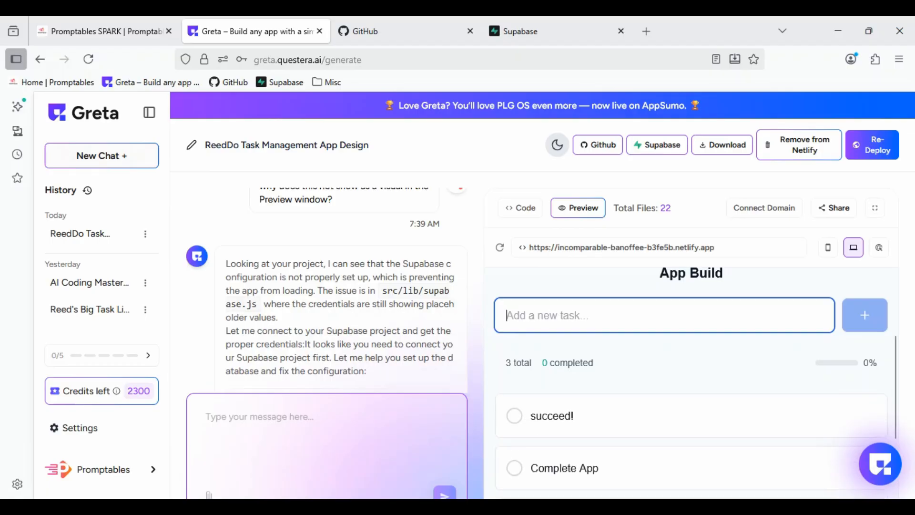
- Mark the App Build tasks "Build App", "Complete App" and "succeed!" as completed
{"action": "scroll", "coordinate": [710, 338], "scroll_direction": "down", "scroll_amount": 3}
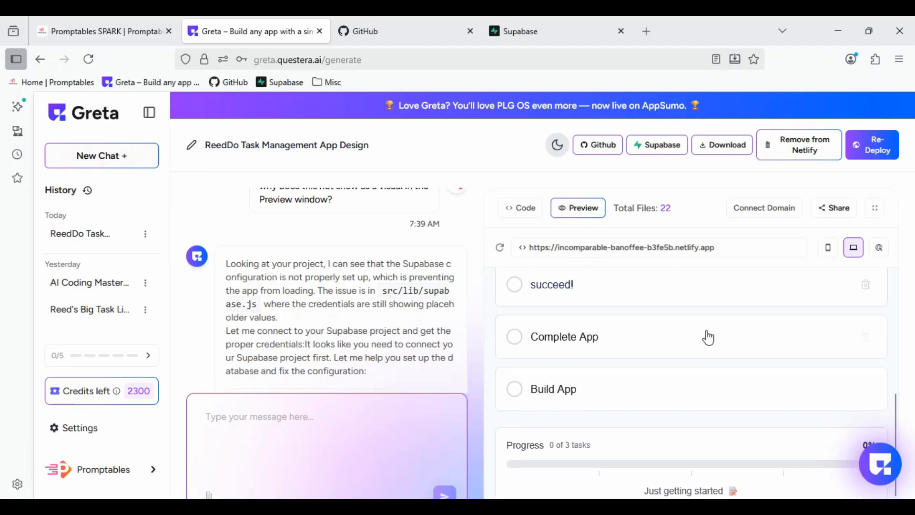
{"action": "left_click", "coordinate": [517, 387]}
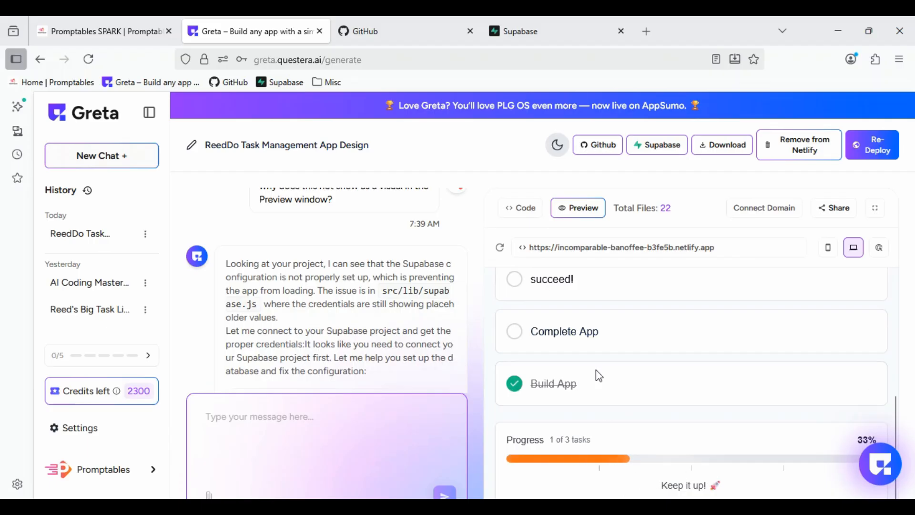
{"action": "left_click", "coordinate": [514, 332]}
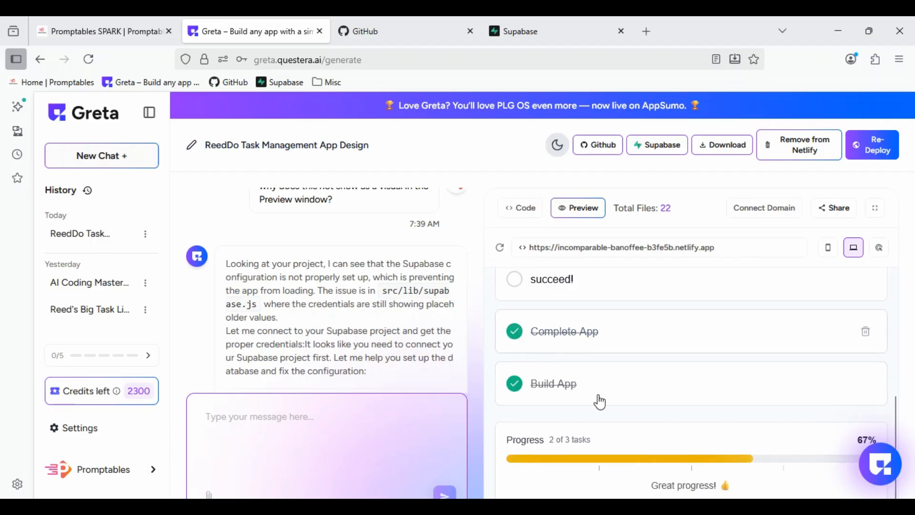
{"action": "left_click", "coordinate": [515, 280]}
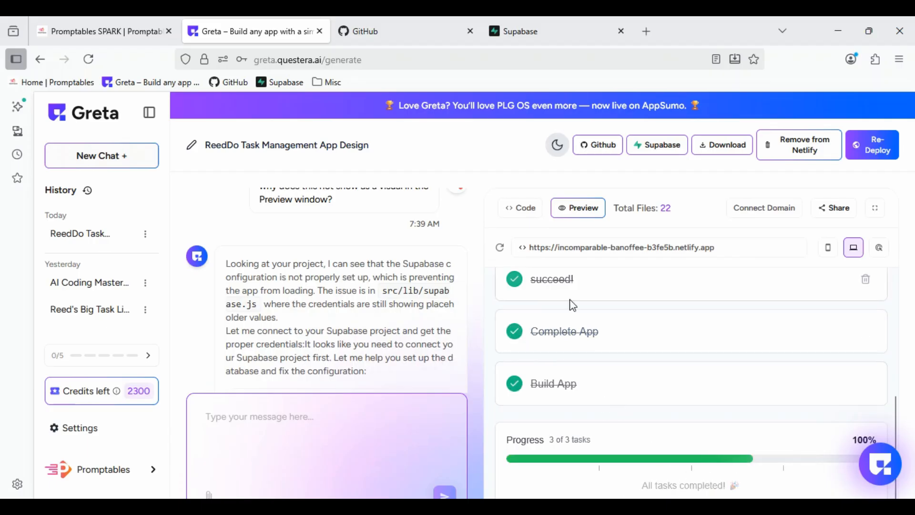
- Review the completed App Build list and remove the ReedDo deployment from Netlify
{"action": "scroll", "coordinate": [693, 415], "scroll_direction": "up", "scroll_amount": 5}
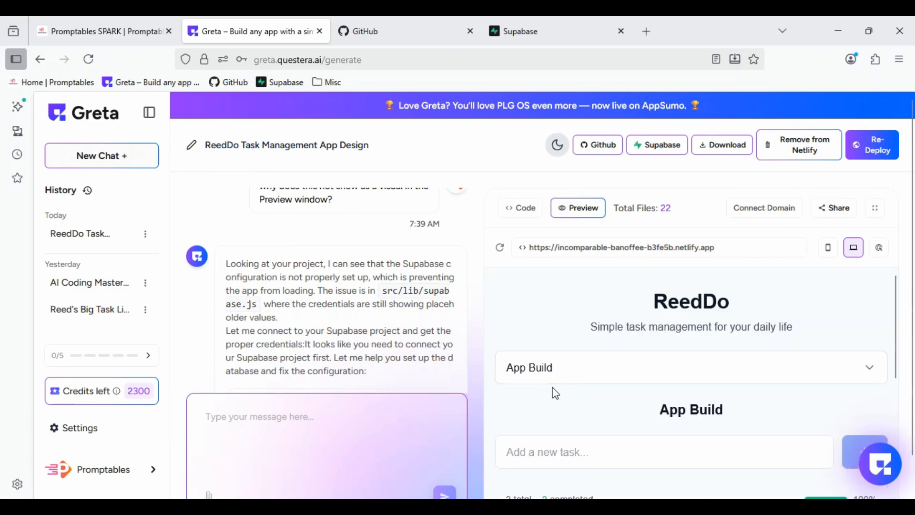
{"action": "scroll", "coordinate": [556, 393], "scroll_direction": "down", "scroll_amount": 3}
{"action": "scroll", "coordinate": [636, 450], "scroll_direction": "up", "scroll_amount": 1}
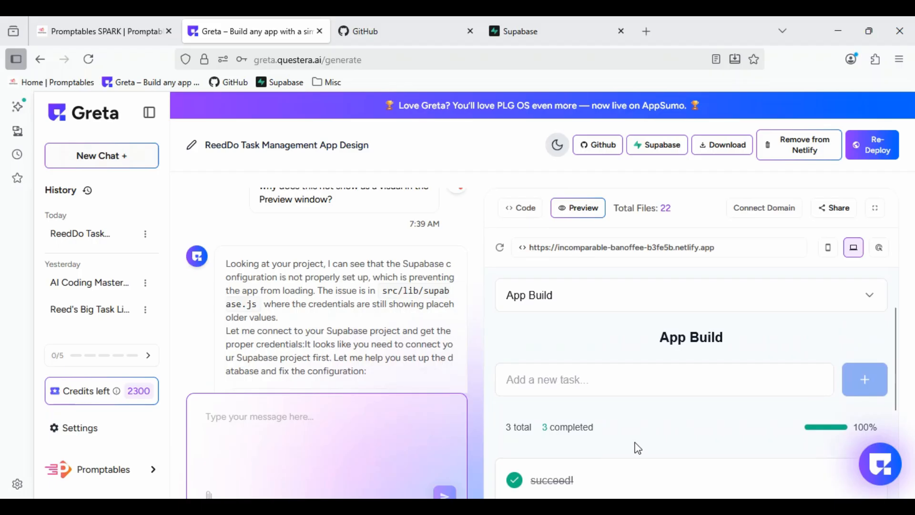
{"action": "scroll", "coordinate": [635, 443], "scroll_direction": "up", "scroll_amount": 2}
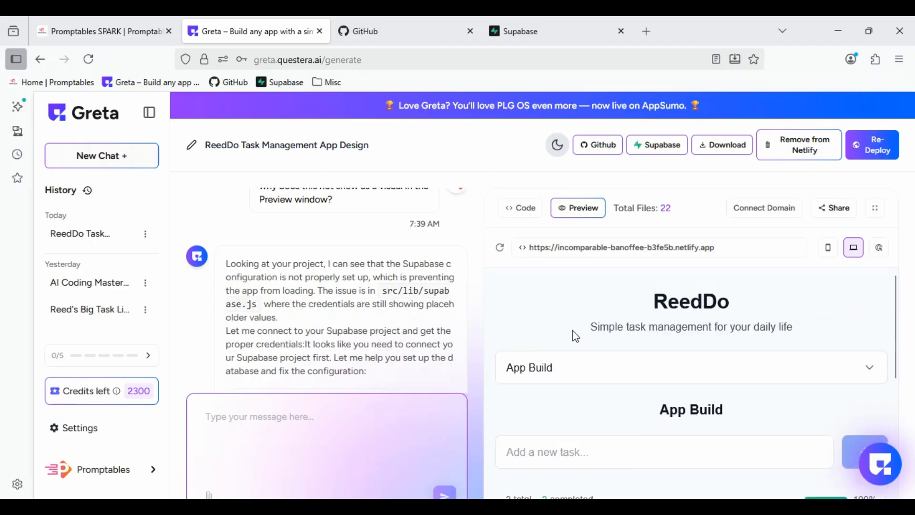
{"action": "left_click", "coordinate": [810, 150]}
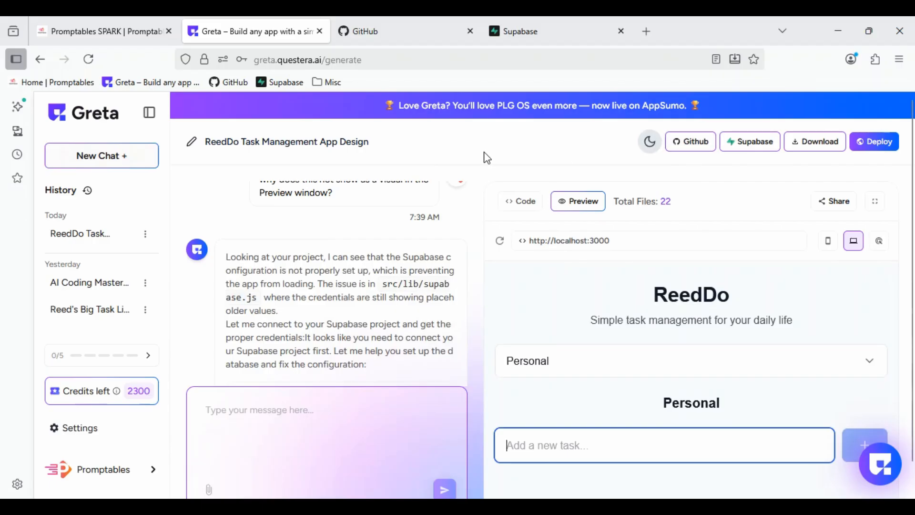
- Show the ReedDo project's source code and download the project files
{"action": "left_click", "coordinate": [511, 202]}
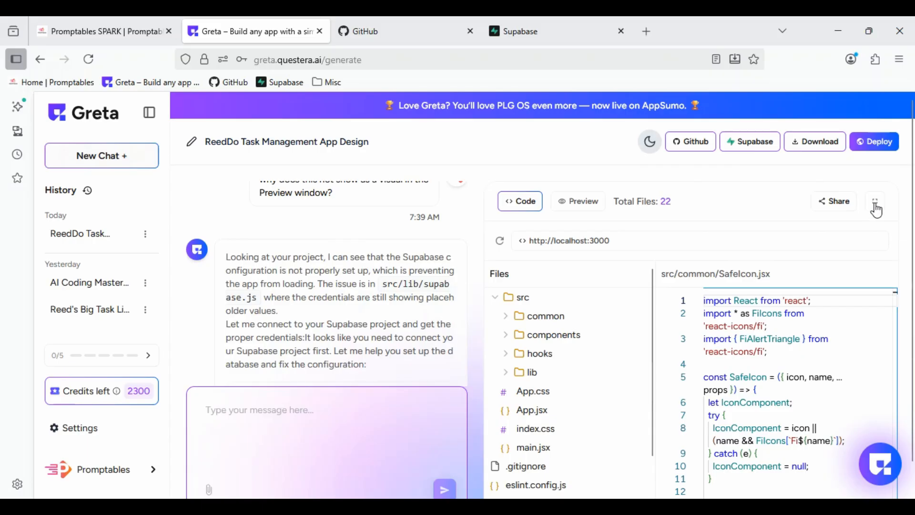
{"action": "left_click", "coordinate": [825, 144]}
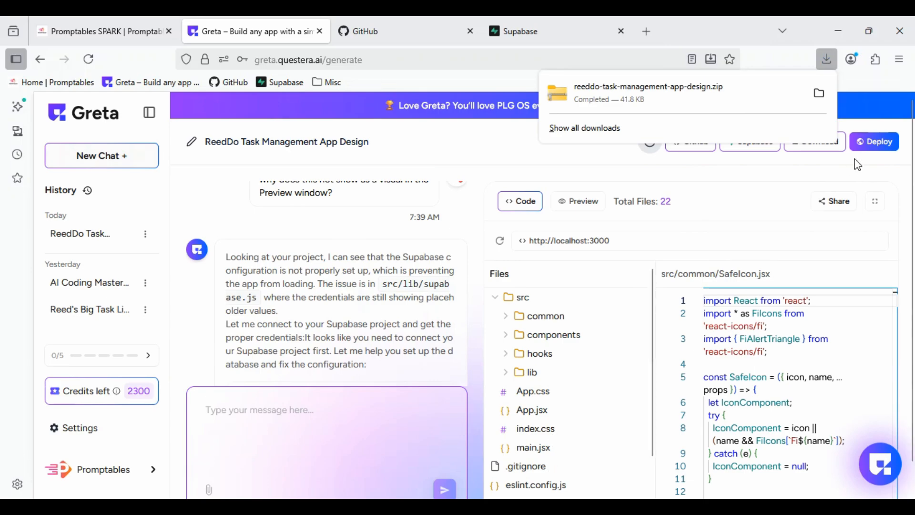
{"action": "left_click", "coordinate": [504, 179]}
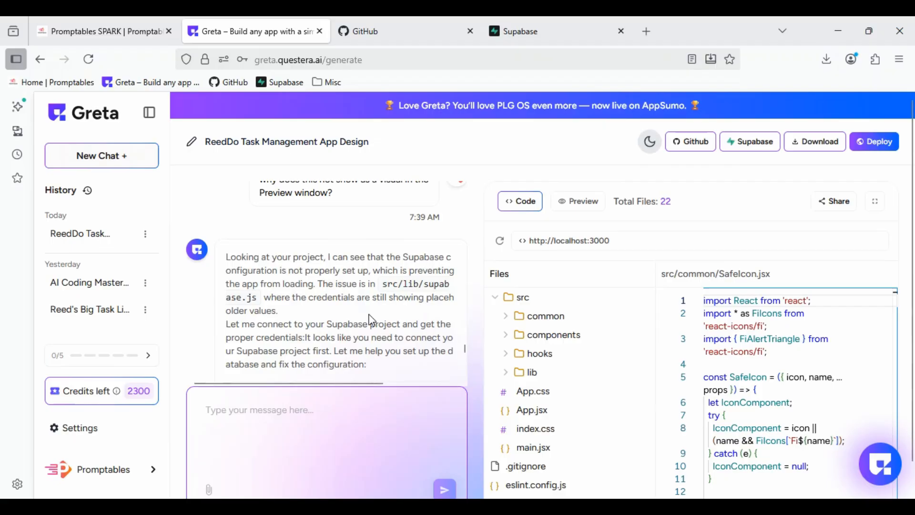
- Open the Promptables home page
{"action": "left_click", "coordinate": [62, 83]}
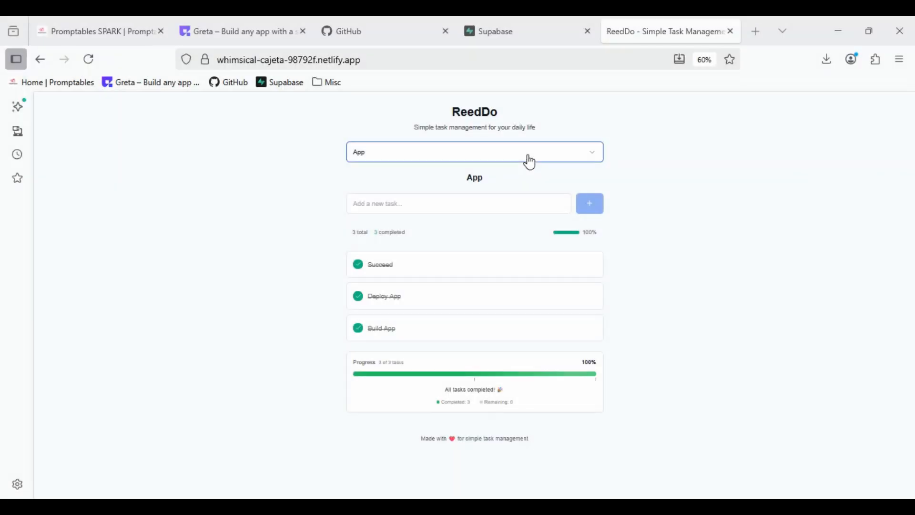
- In the ReedDo app deployed at whimsical-cajeta-98792f.netlify.app, create a list named "App3" and open it
{"action": "left_click", "coordinate": [529, 162]}
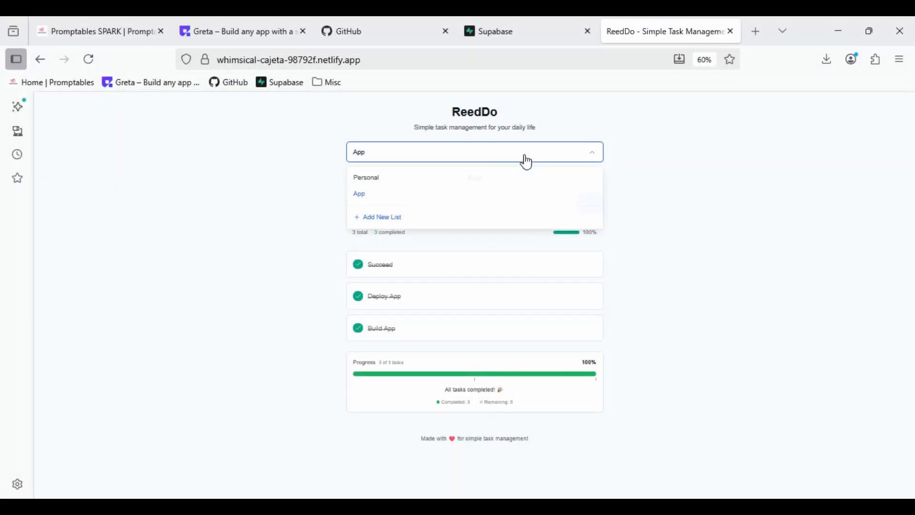
{"action": "left_click", "coordinate": [370, 221]}
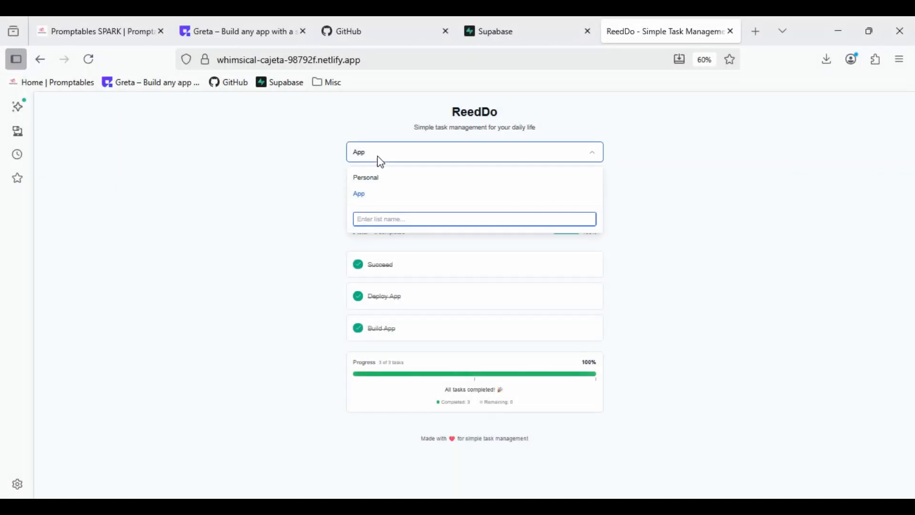
{"action": "type", "text": "App3"}
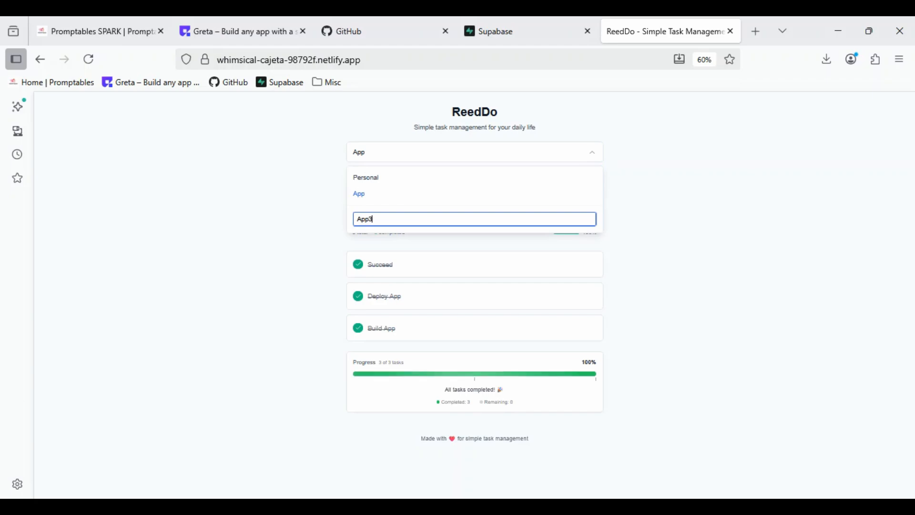
{"action": "key", "text": "Return"}
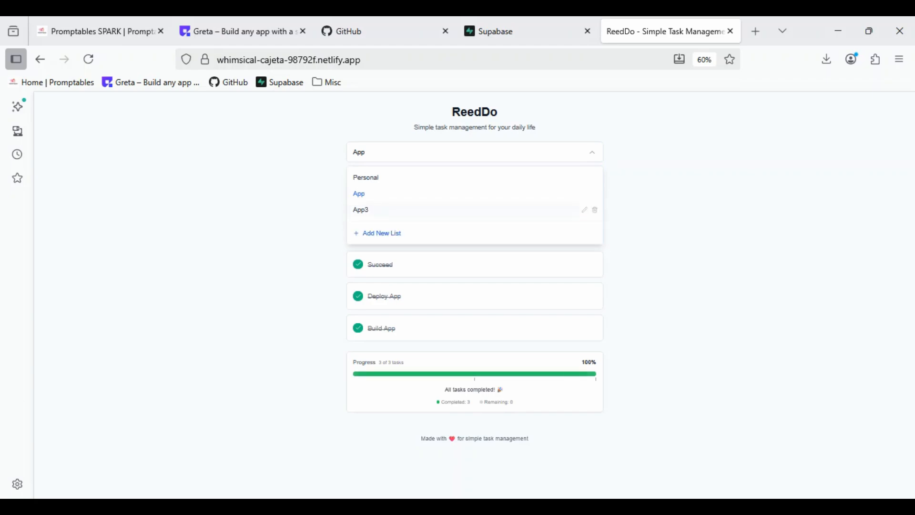
{"action": "left_click", "coordinate": [363, 220]}
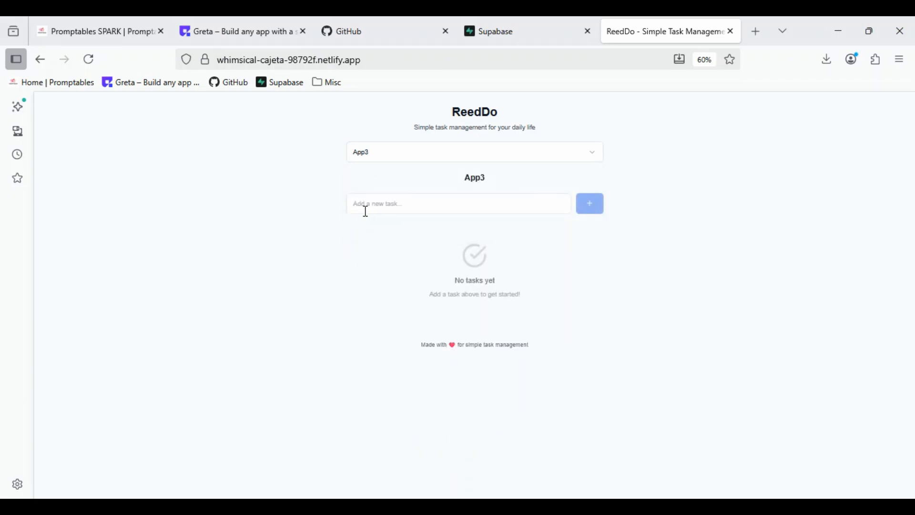
- Add the tasks "Build" and "Succeed!!" to the App3 list and mark both as completed
{"action": "left_click", "coordinate": [404, 210]}
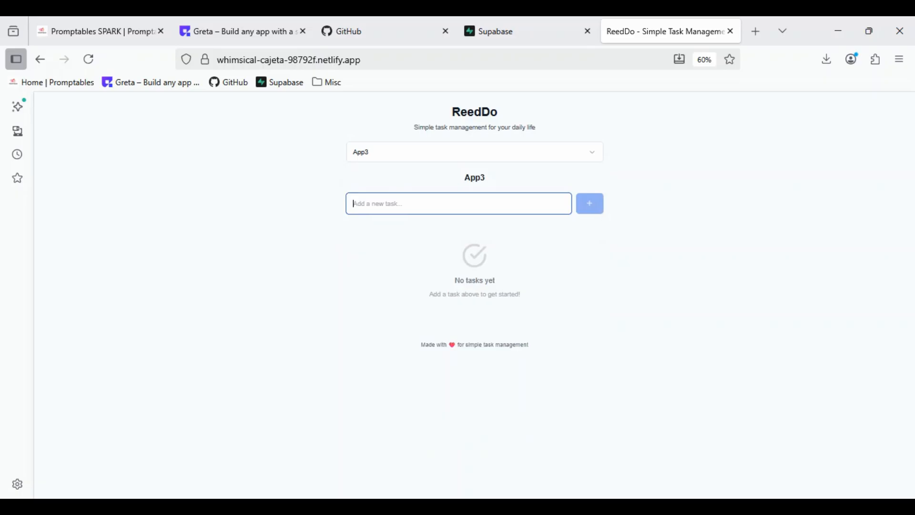
{"action": "type", "text": "Build"}
{"action": "key", "text": "Return"}
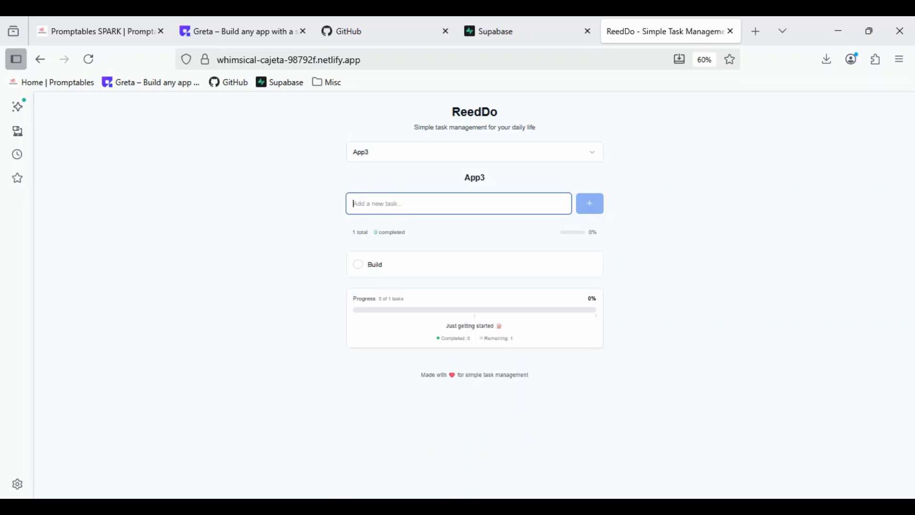
{"action": "type", "text": "Succeed!!"}
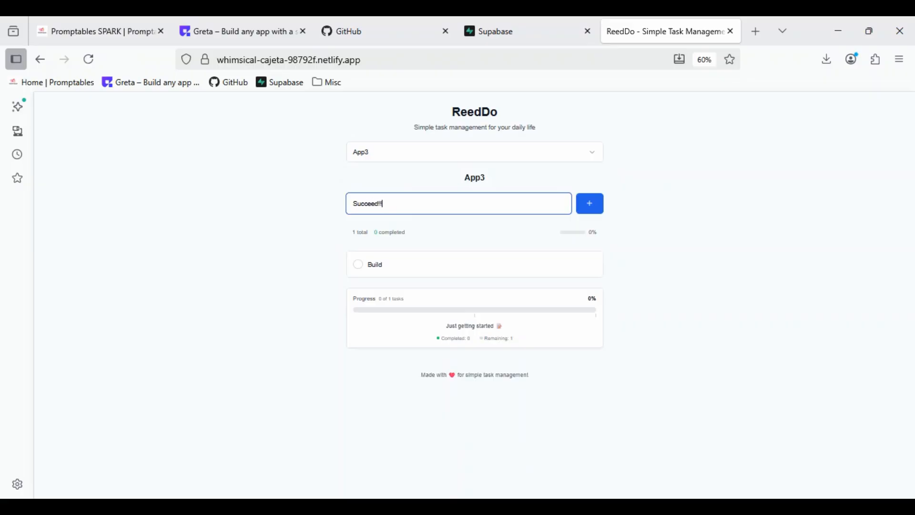
{"action": "key", "text": "Return"}
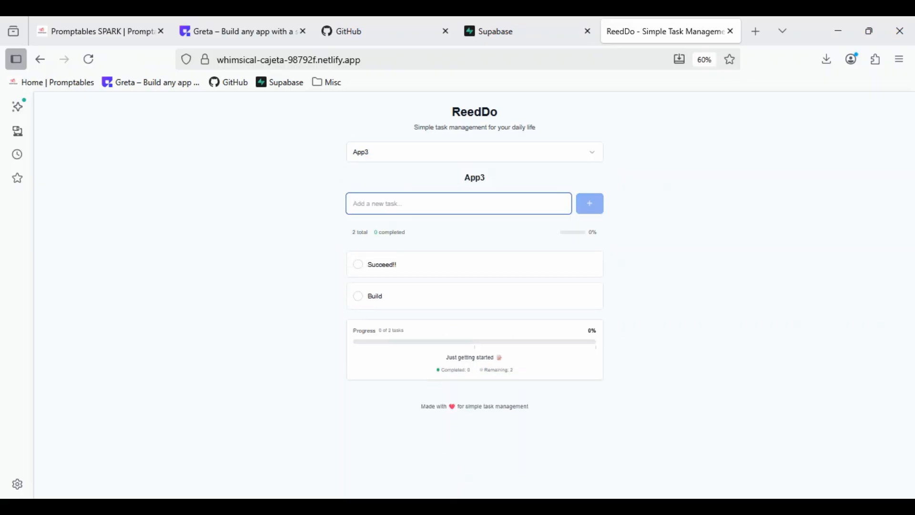
{"action": "left_click", "coordinate": [358, 301]}
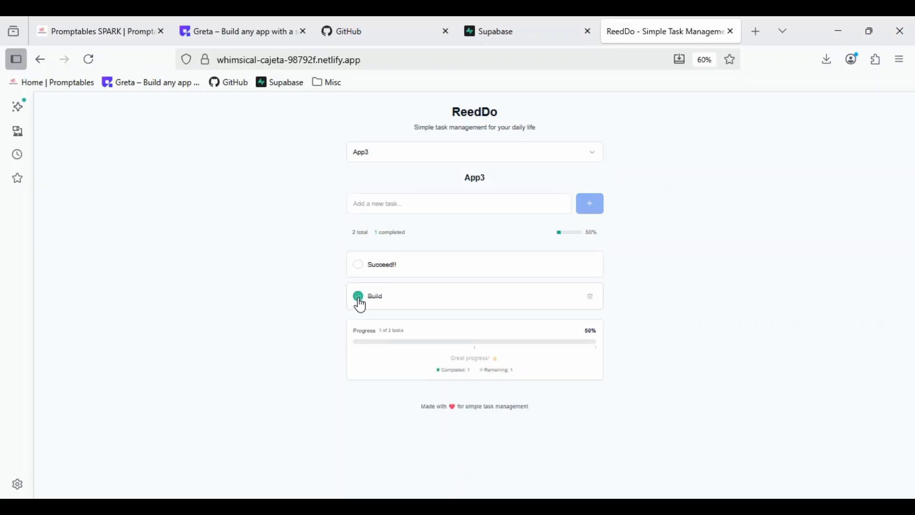
{"action": "left_click", "coordinate": [361, 268]}
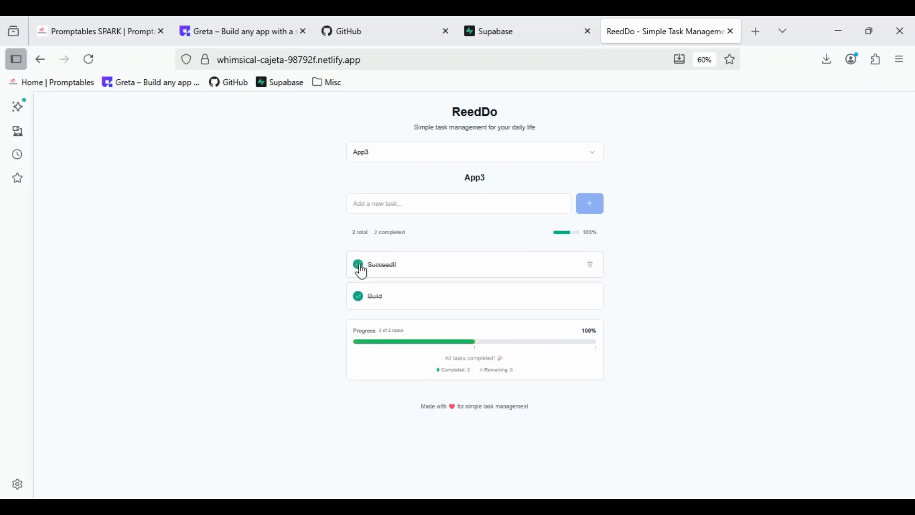